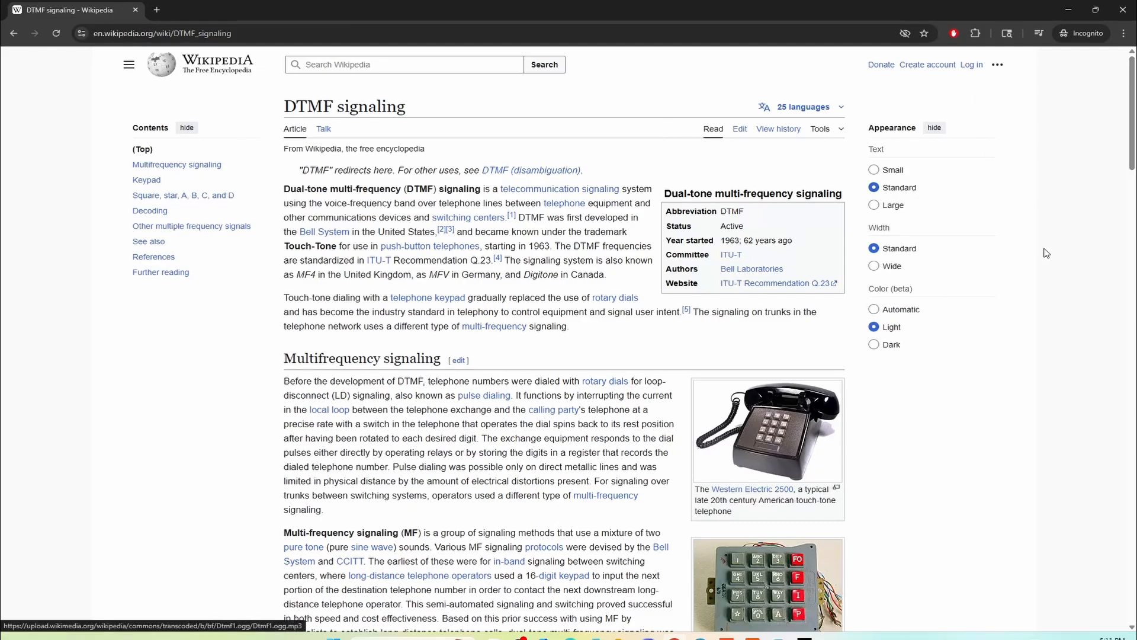
# - Examine the DTMF signaling article on Wikipedia, from its introduction to the keypad frequency table
pyautogui.scroll(-5, 1019, 249)
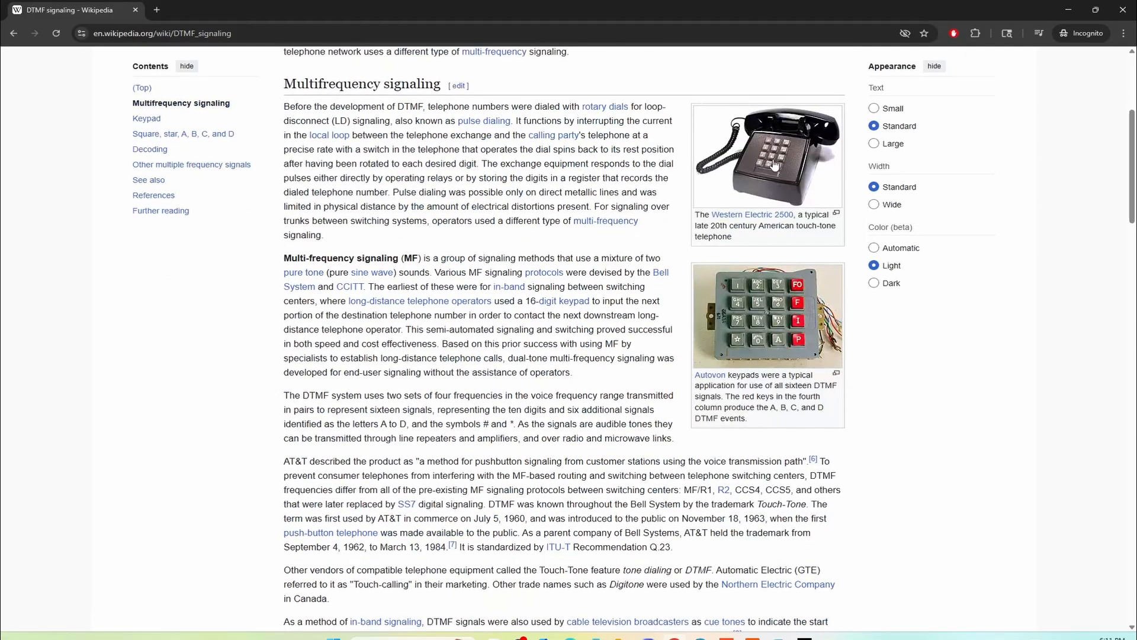
pyautogui.scroll(-12, 782, 172)
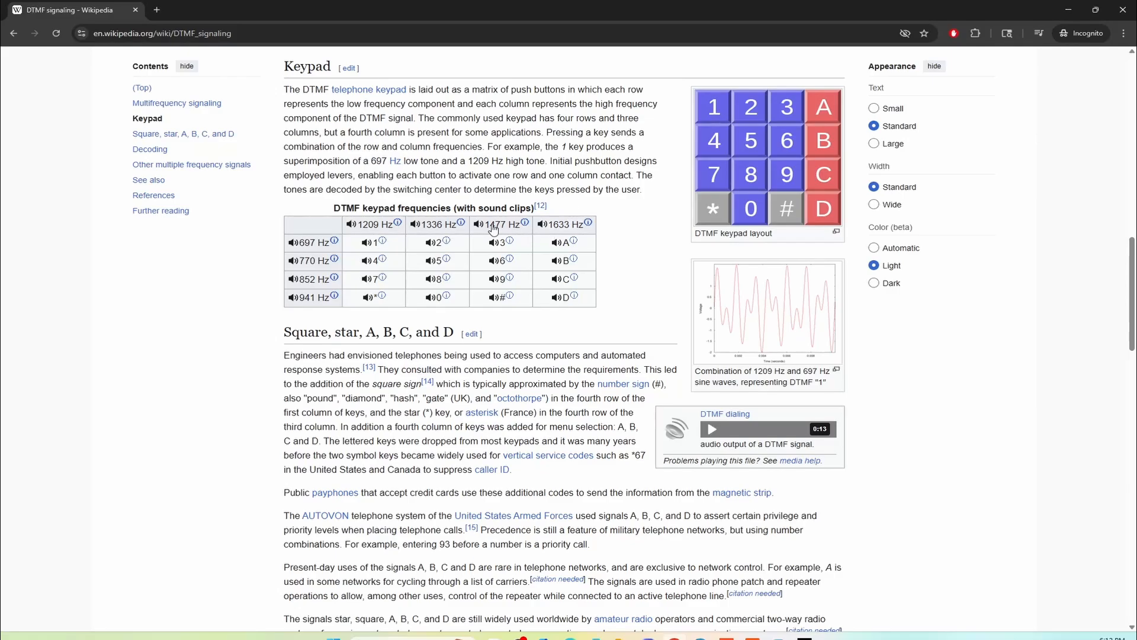
pyautogui.scroll(4, 425, 123)
pyautogui.scroll(5, 424, 123)
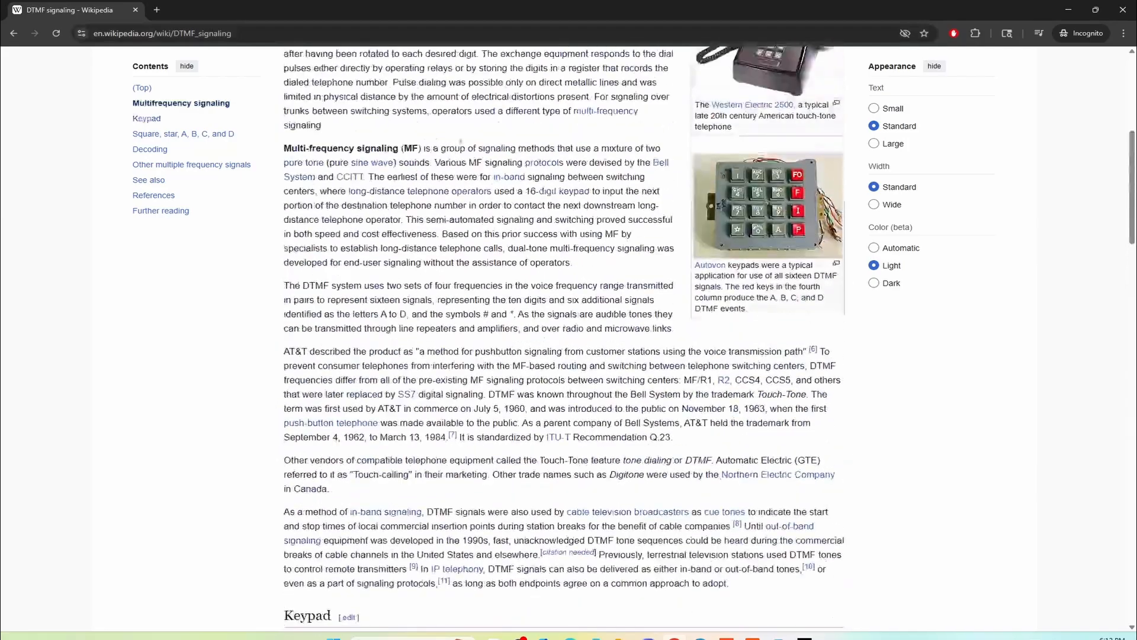
pyautogui.scroll(4, 511, 162)
pyautogui.scroll(2, 510, 161)
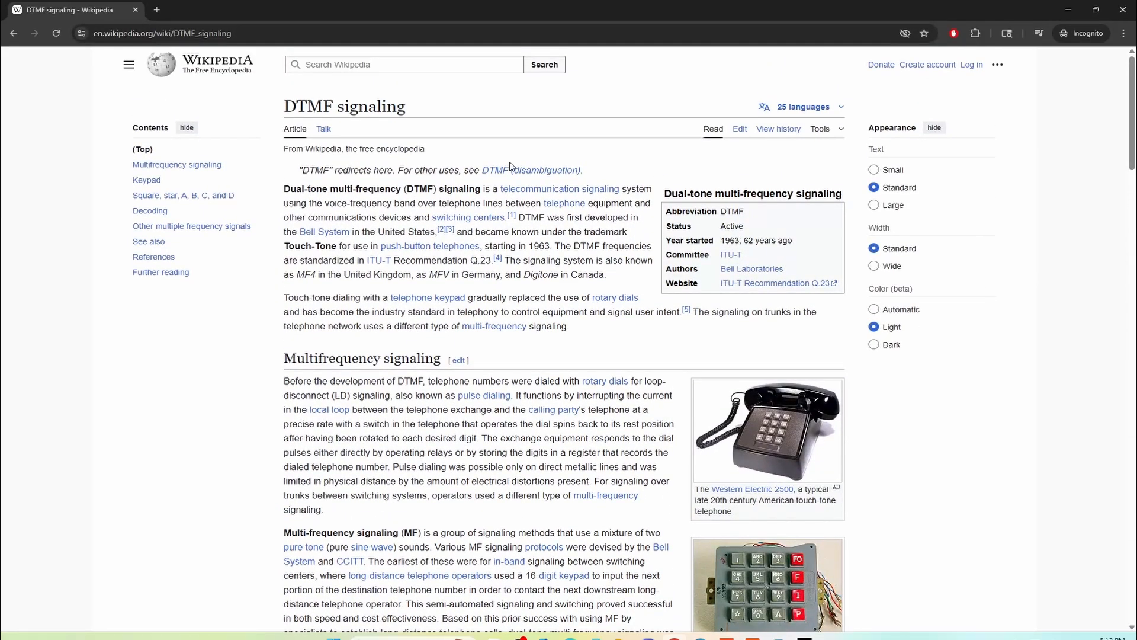
pyautogui.scroll(-14, 510, 166)
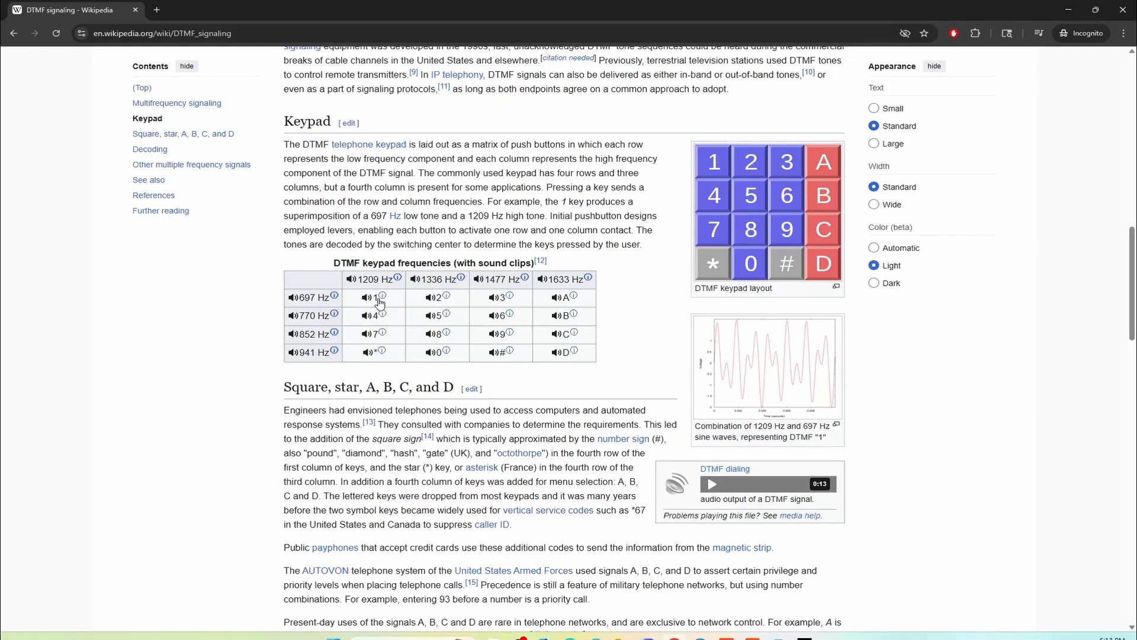
pyautogui.rightClick(330, 305)
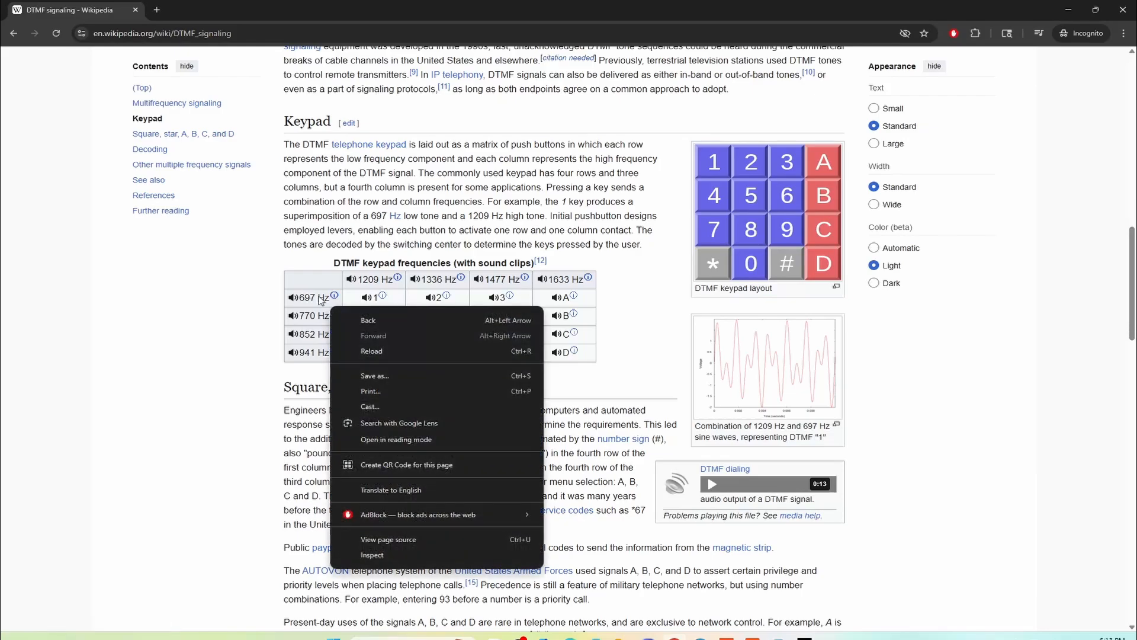
pyautogui.click(247, 311)
pyautogui.rightClick(248, 310)
pyautogui.click(229, 299)
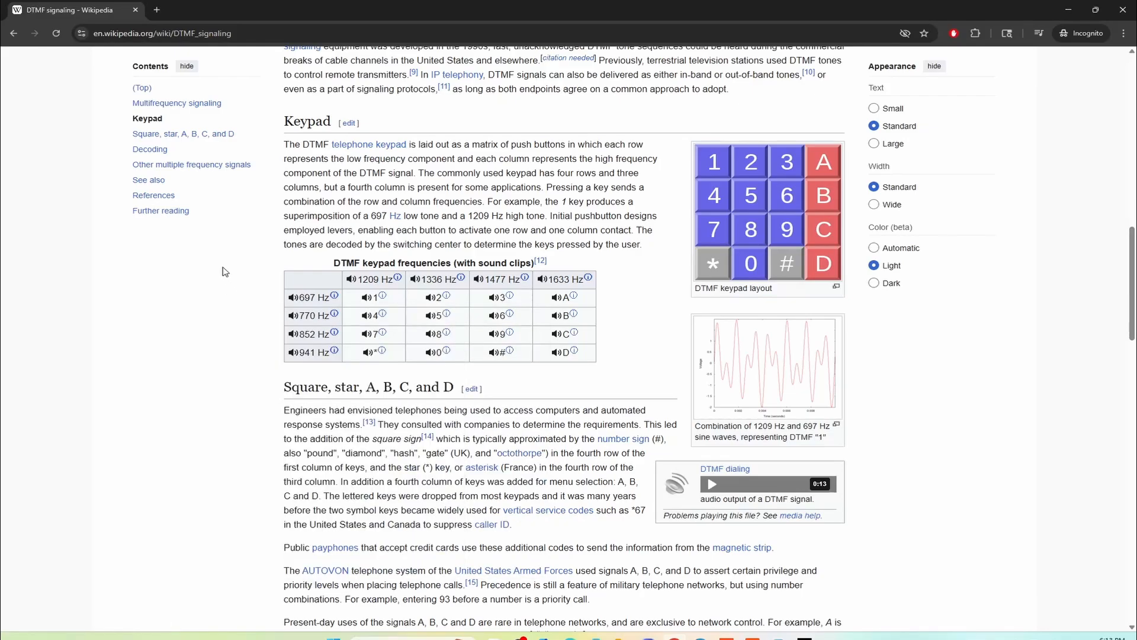
# - Play the sound clip of key 1 in the DTMF keypad frequency table and examine the surrounding sections
pyautogui.click(367, 299)
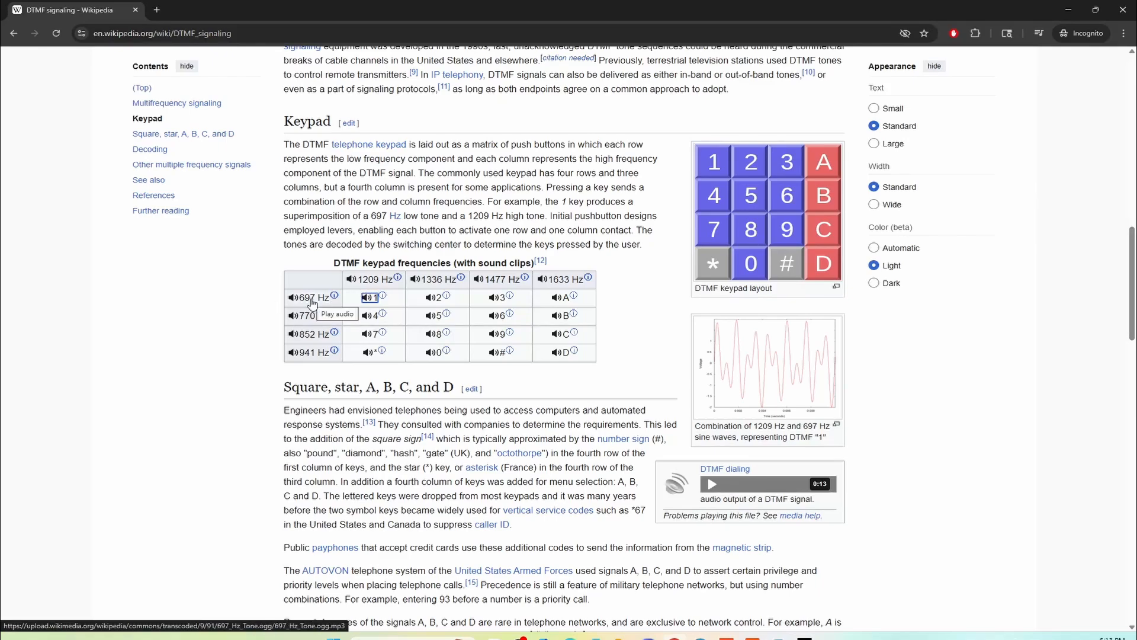
pyautogui.scroll(15, 246, 278)
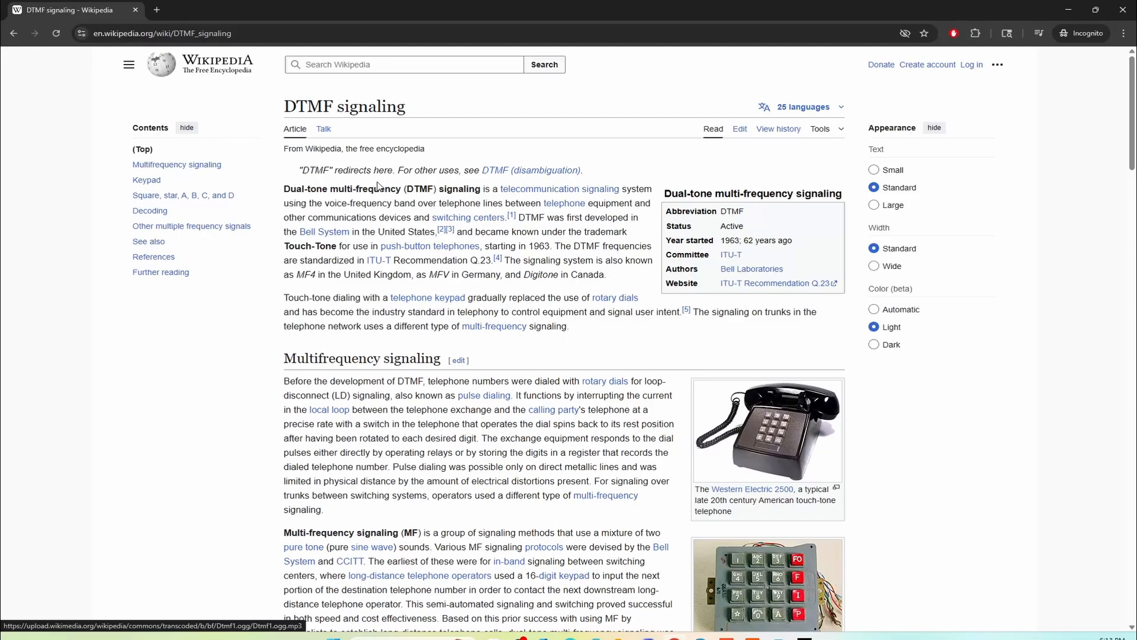
pyautogui.scroll(-20, 374, 189)
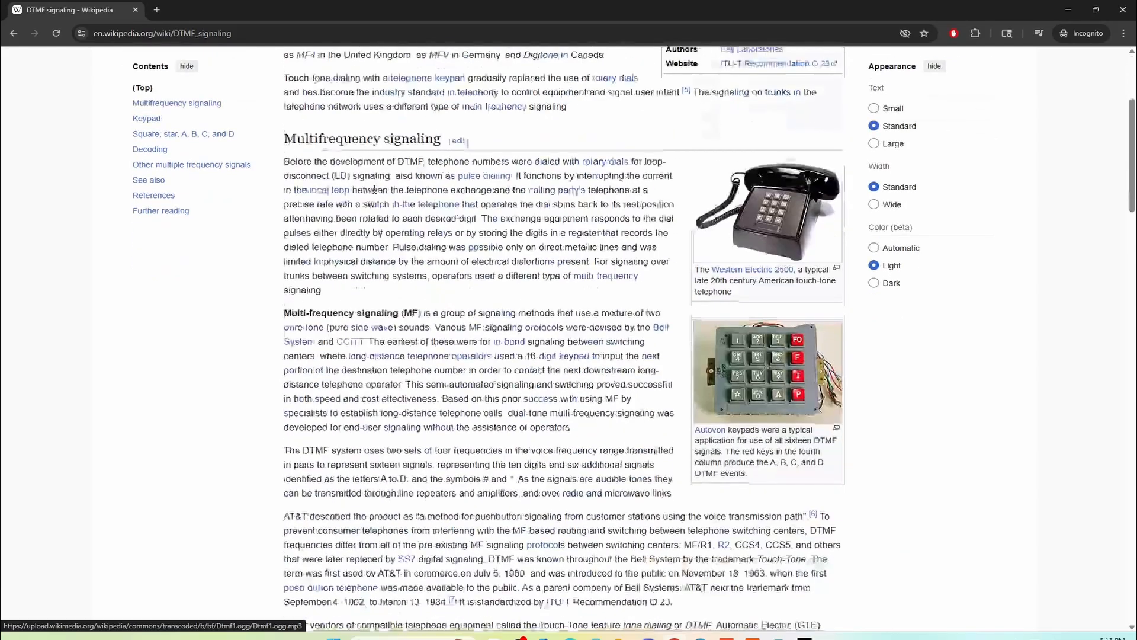
pyautogui.scroll(4, 375, 189)
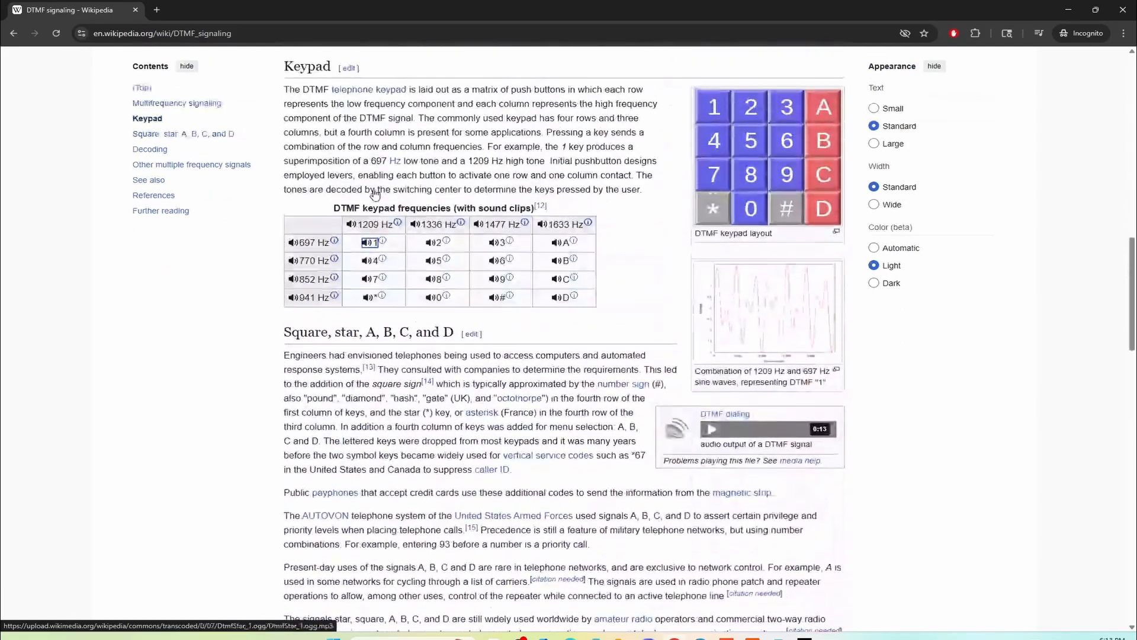
pyautogui.click(374, 244)
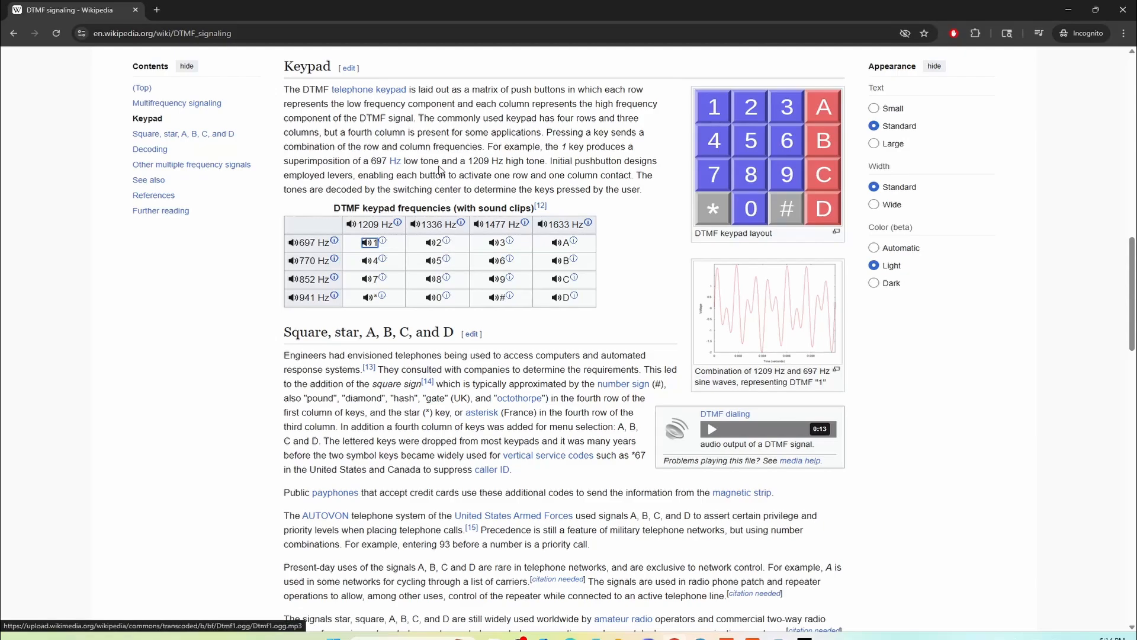
pyautogui.scroll(-4, 441, 172)
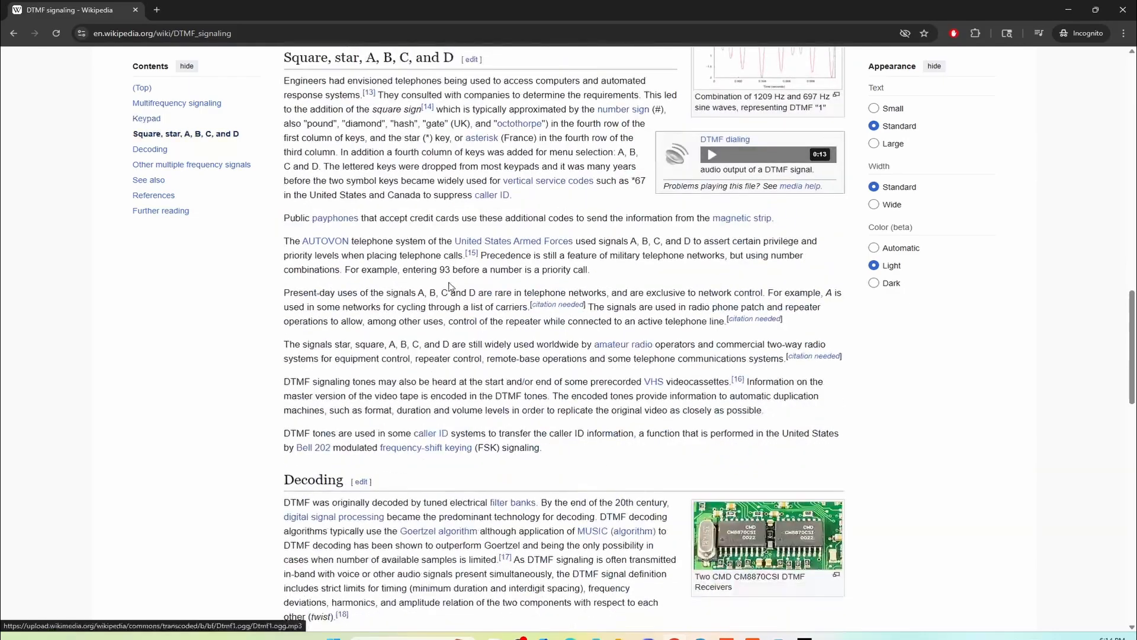
pyautogui.scroll(6, 453, 287)
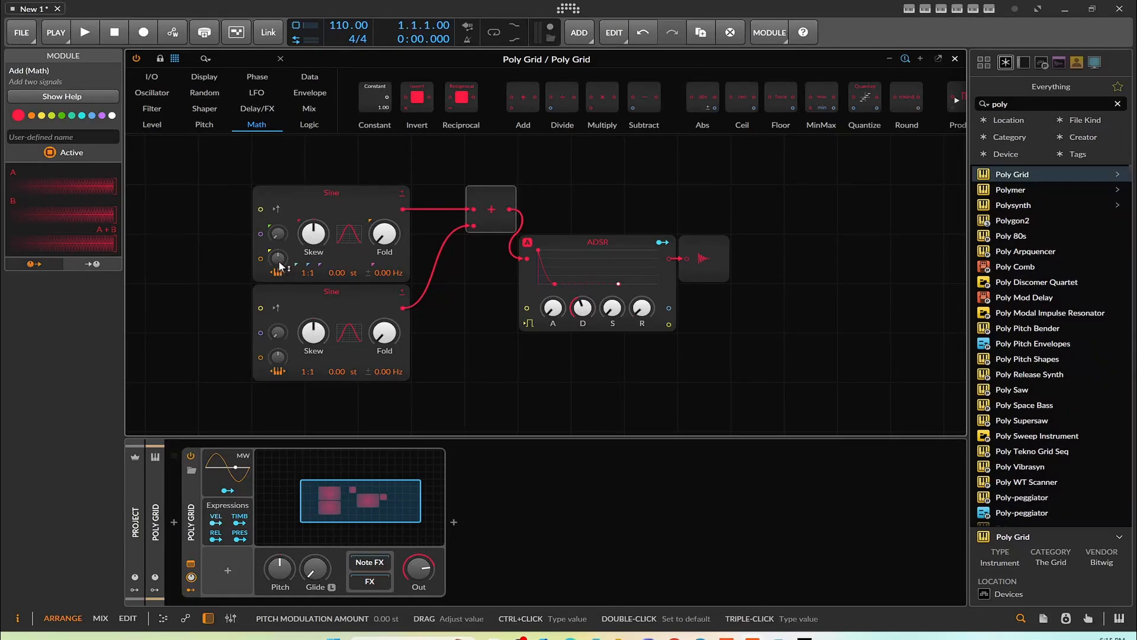
# - In Bitwig Studio's Poly Grid patch, change the pitch modulation amount of both Sine oscillators
pyautogui.moveTo(279, 262); pyautogui.dragTo(277, 363)
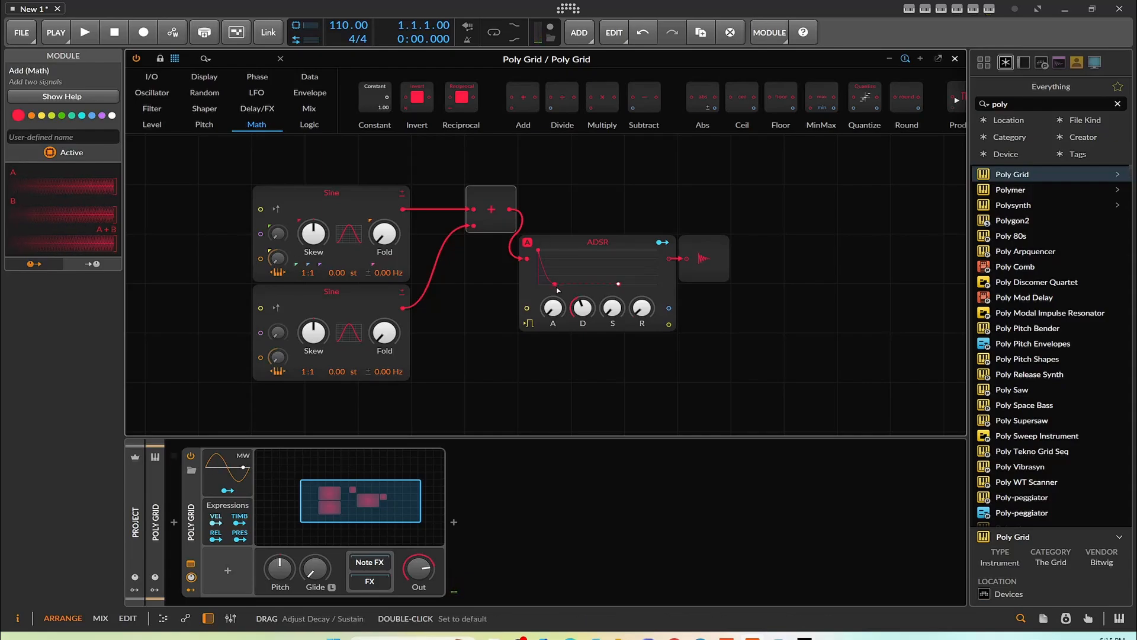
# - Set the ADSR envelope to 2.52 ms attack, 602 ms decay, 13.6 % sustain and 64.0 ms release
pyautogui.moveTo(558, 288); pyautogui.dragTo(569, 291)
pyautogui.moveTo(539, 257); pyautogui.dragTo(553, 261)
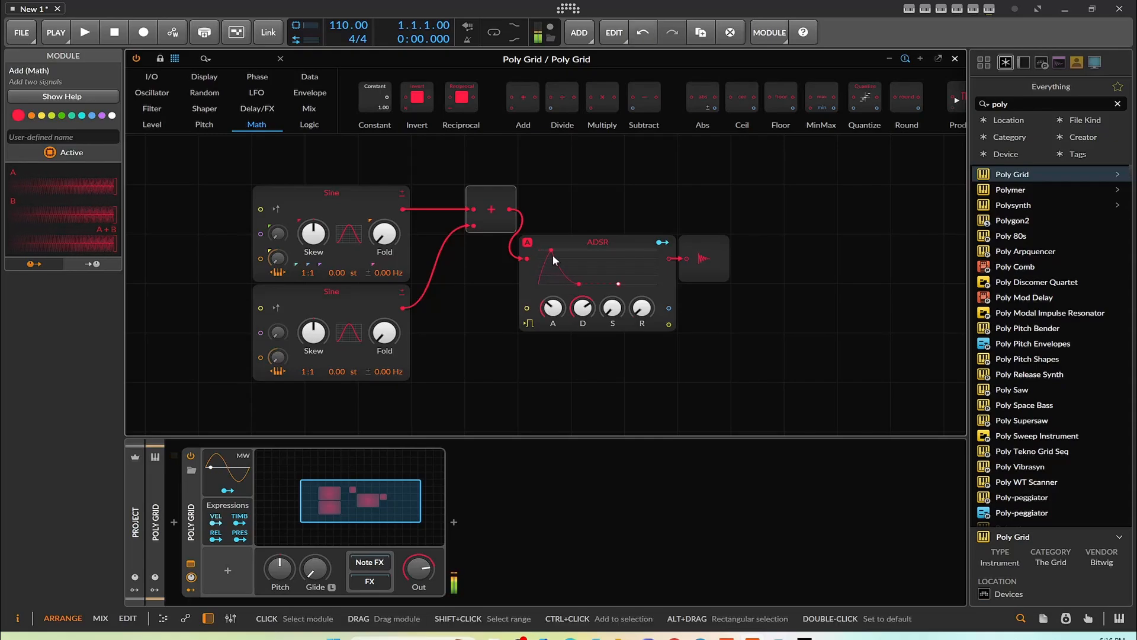
pyautogui.moveTo(551, 251); pyautogui.dragTo(544, 253)
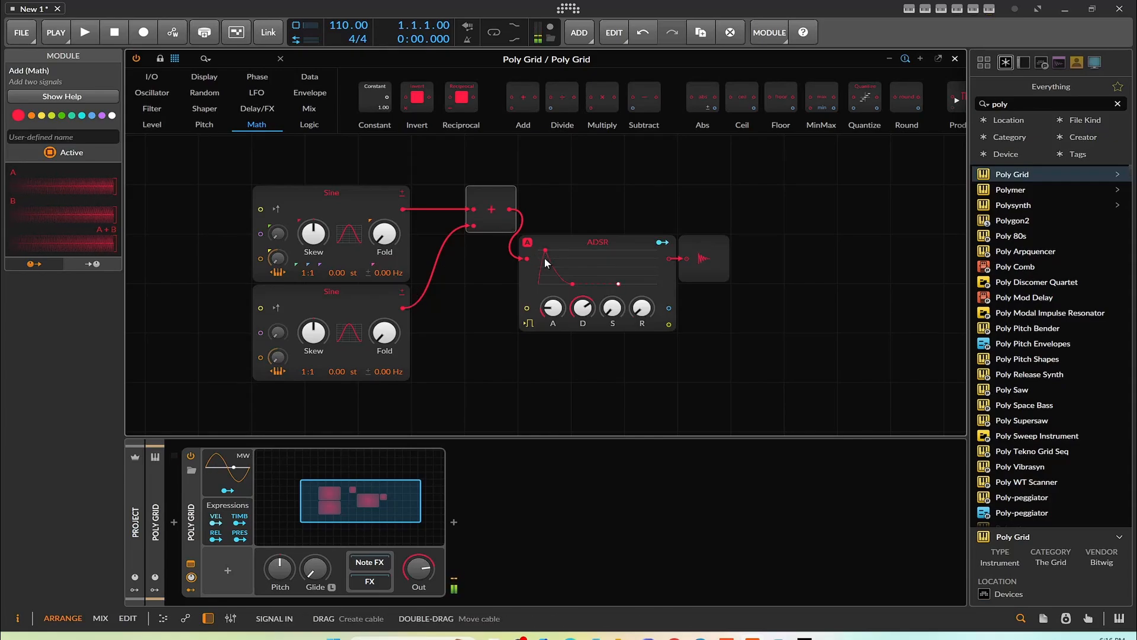
pyautogui.moveTo(546, 253); pyautogui.dragTo(543, 253)
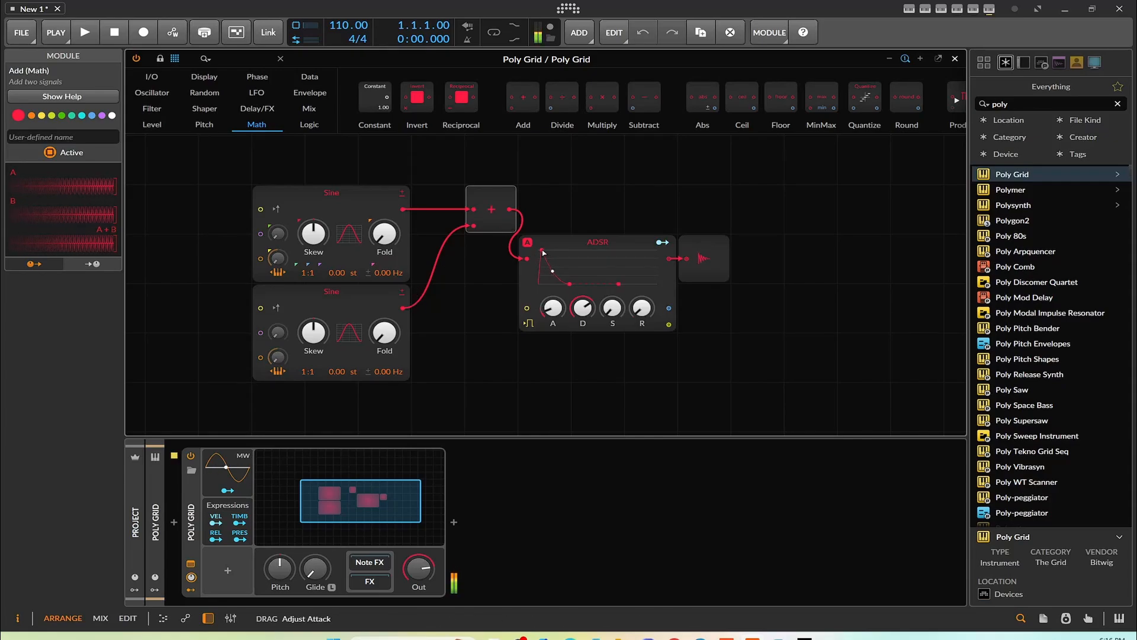
pyautogui.click(565, 279)
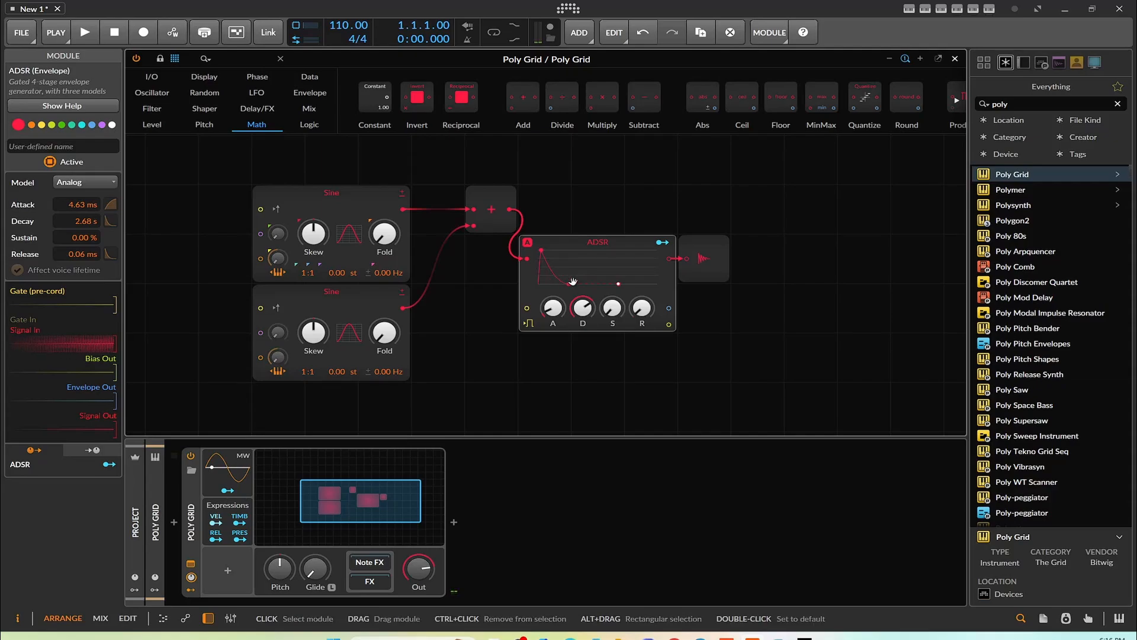
pyautogui.moveTo(549, 322); pyautogui.dragTo(549, 347)
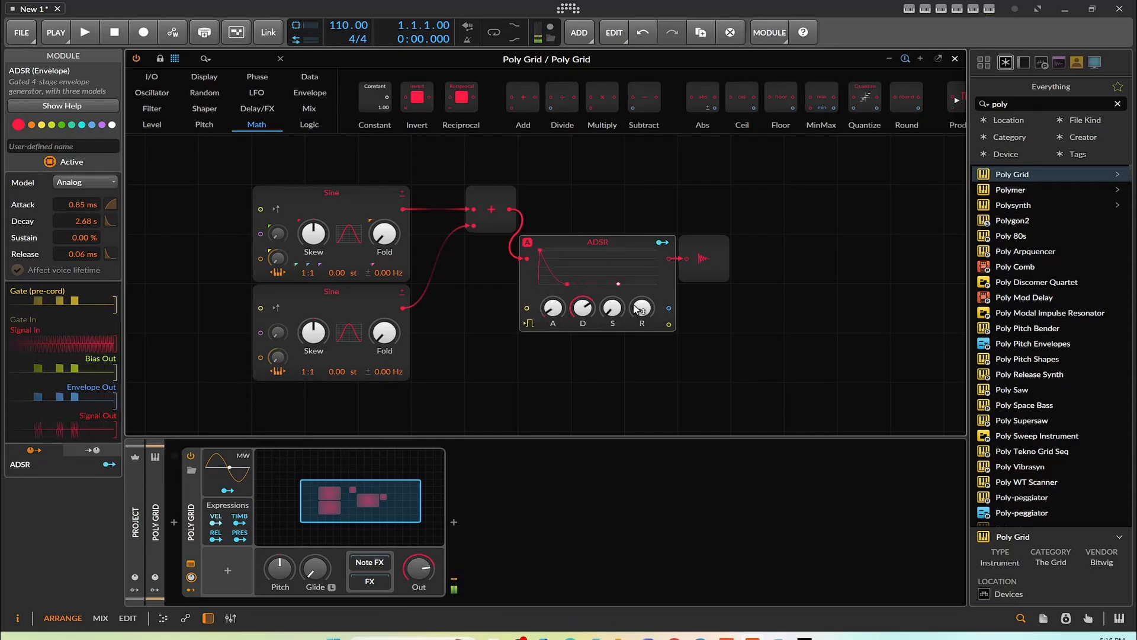
pyautogui.moveTo(641, 309)
pyautogui.mouseDown()
pyautogui.moveTo(641, 282)
pyautogui.moveTo(642, 328)
pyautogui.moveTo(613, 299)
pyautogui.moveTo(584, 311)
pyautogui.moveTo(584, 338)
pyautogui.moveTo(642, 299)
pyautogui.mouseUp()
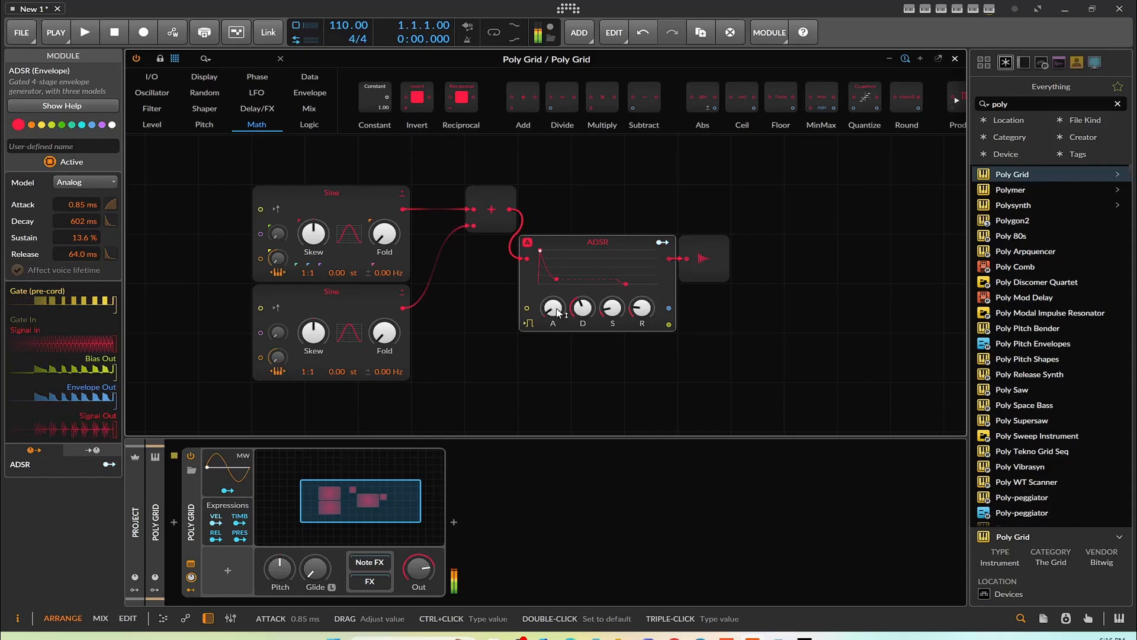
pyautogui.moveTo(558, 312); pyautogui.dragTo(558, 312)
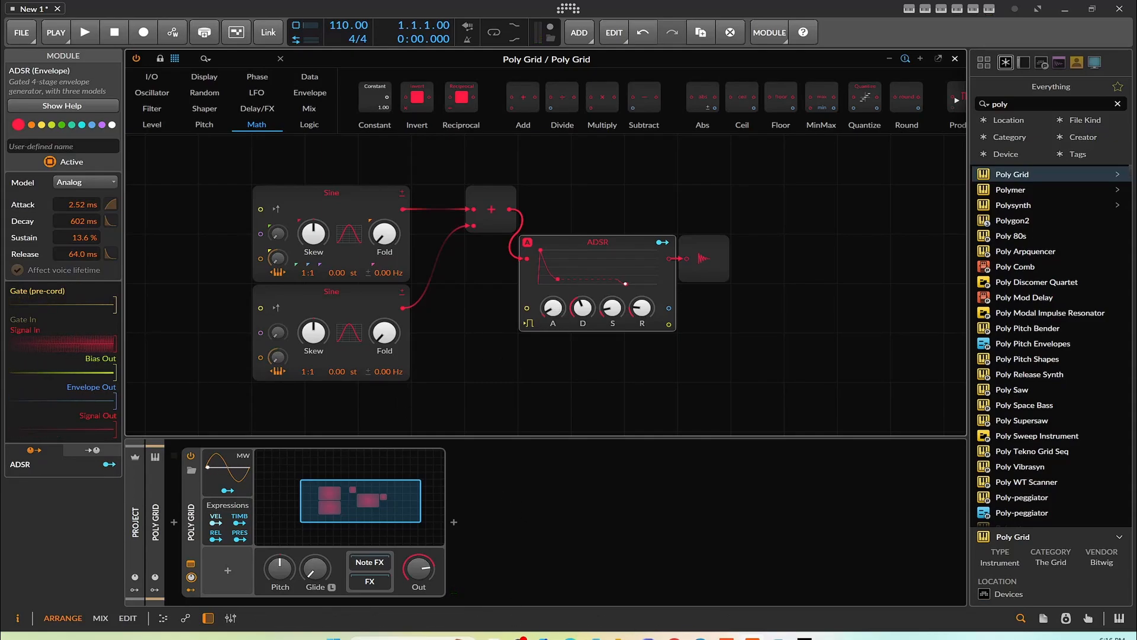
# - Check the DTMF frequency table in the browser and try to set the upper Sine oscillator's detune to 697 Hz
pyautogui.click(674, 638)
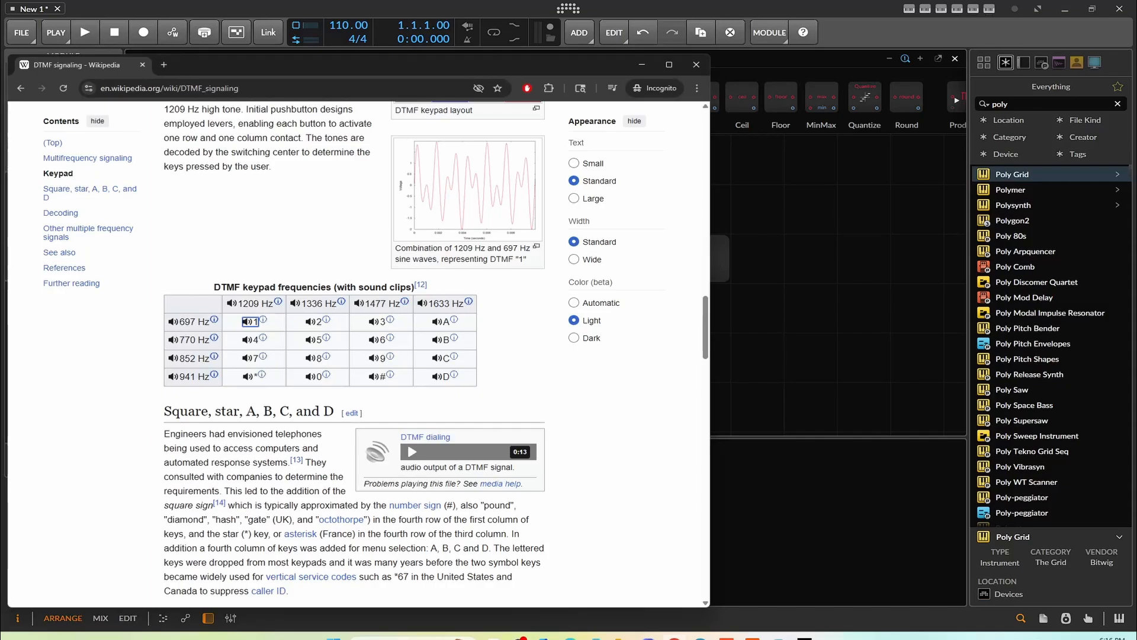
pyautogui.click(675, 638)
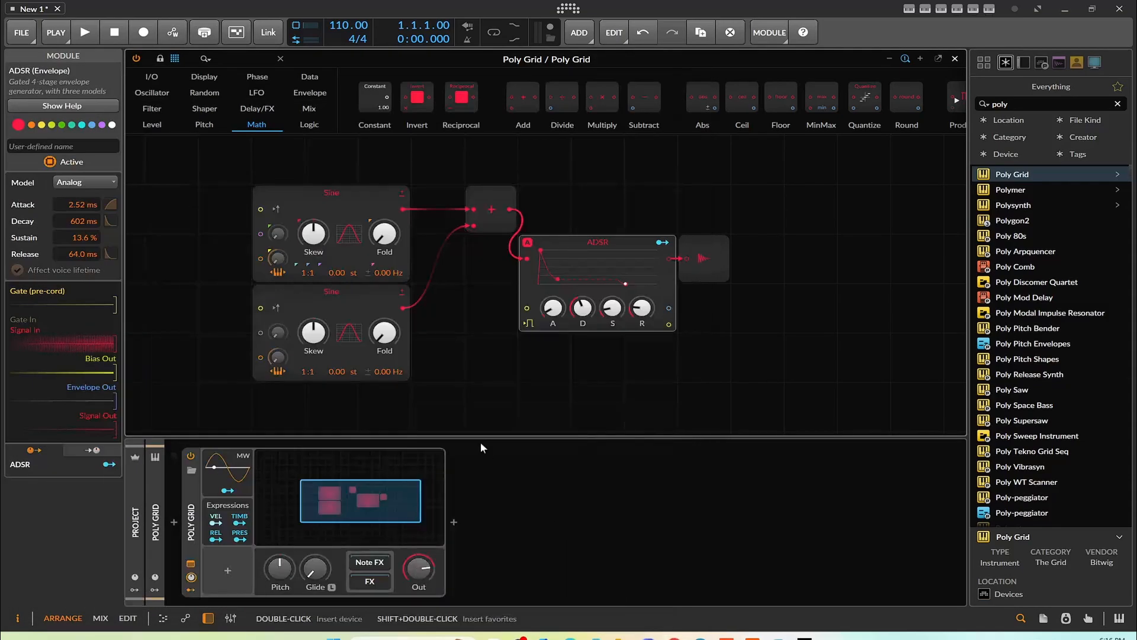
pyautogui.keyDown('ctrl'); pyautogui.click(374, 273); pyautogui.keyUp('ctrl')
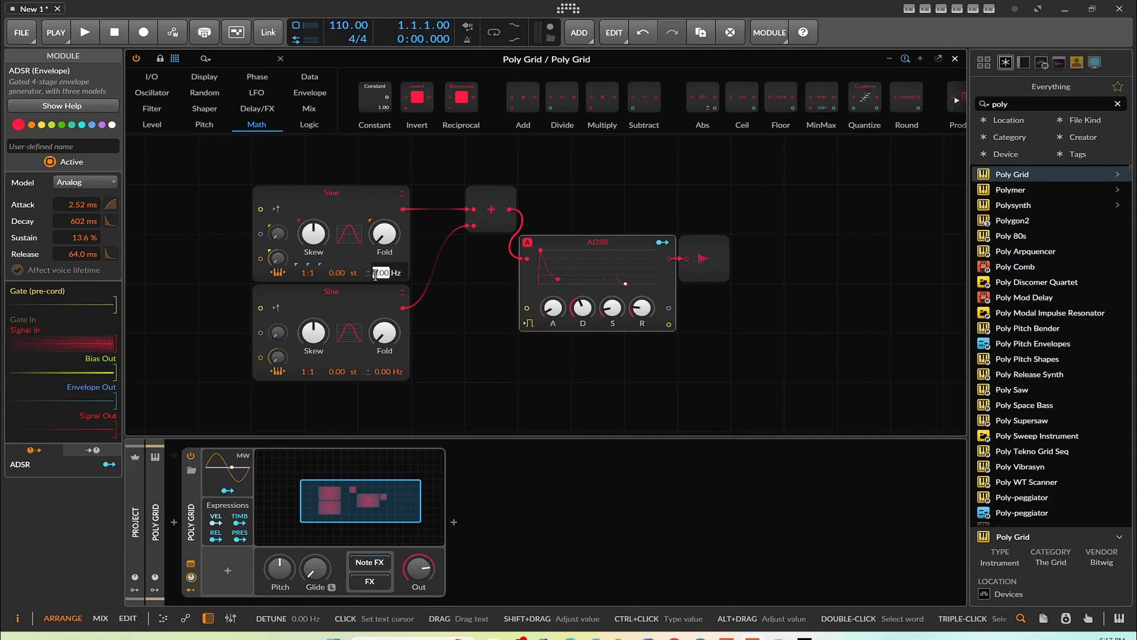
pyautogui.press('BackSpace')
pyautogui.write('197')
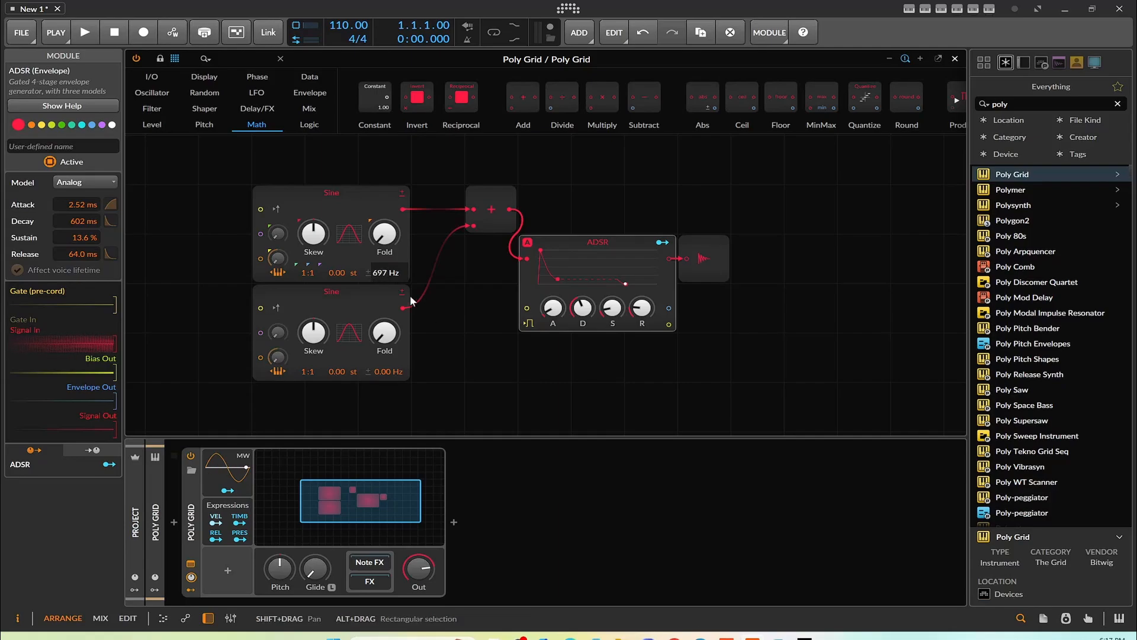
pyautogui.press('Return')
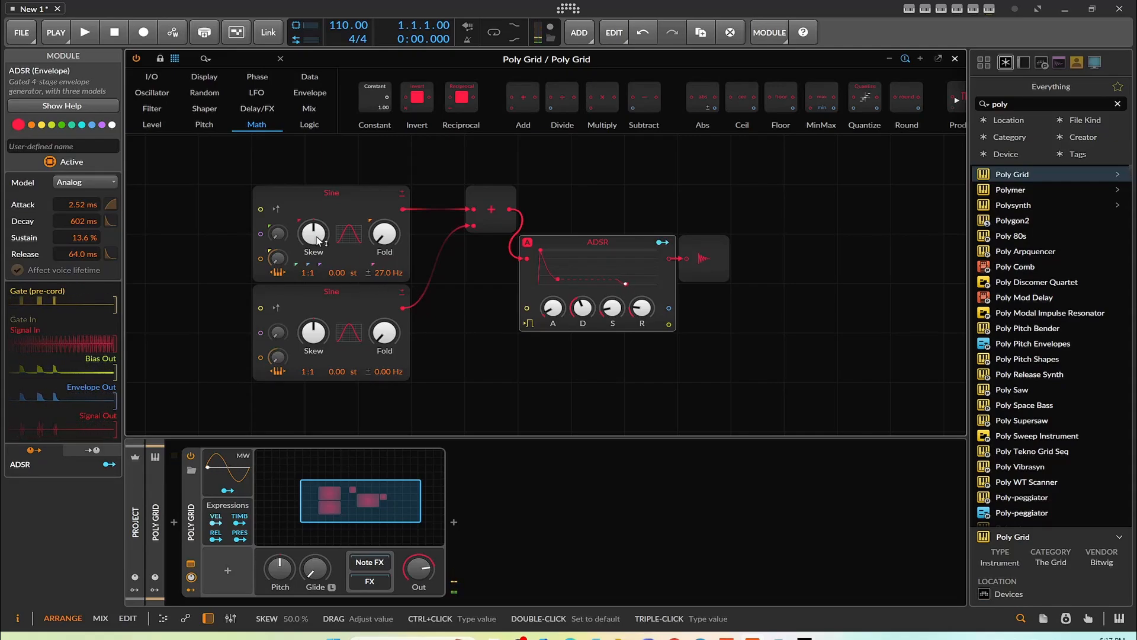
# - Adjust the upper Sine's pitch modulation amount and turn off keyboard tracking on both Sine oscillators
pyautogui.moveTo(278, 258); pyautogui.dragTo(282, 273)
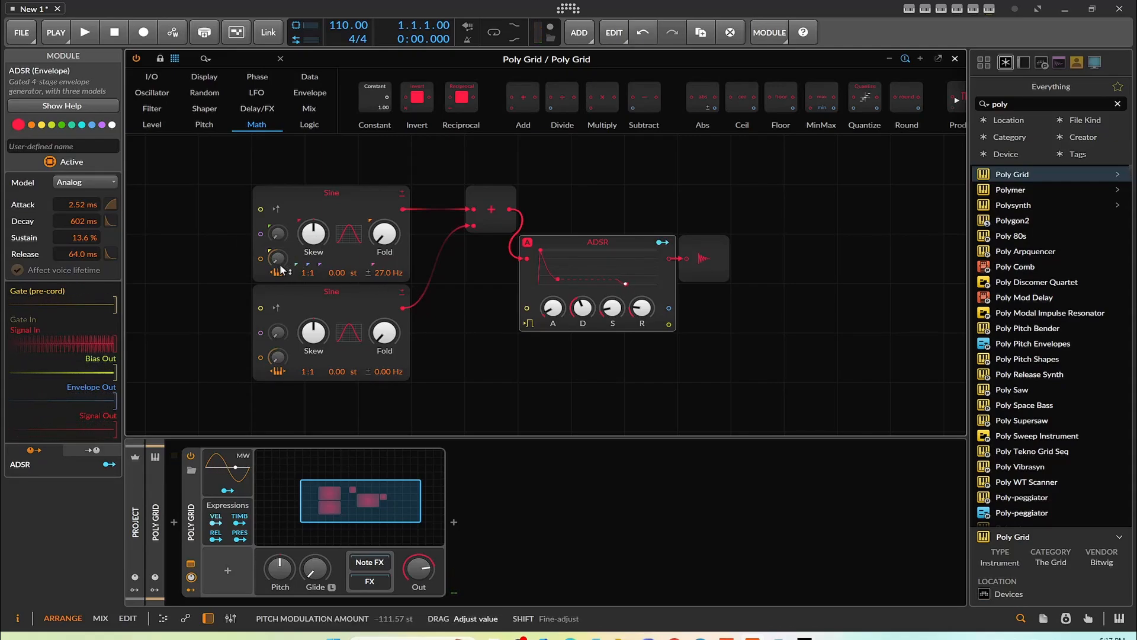
pyautogui.click(281, 271)
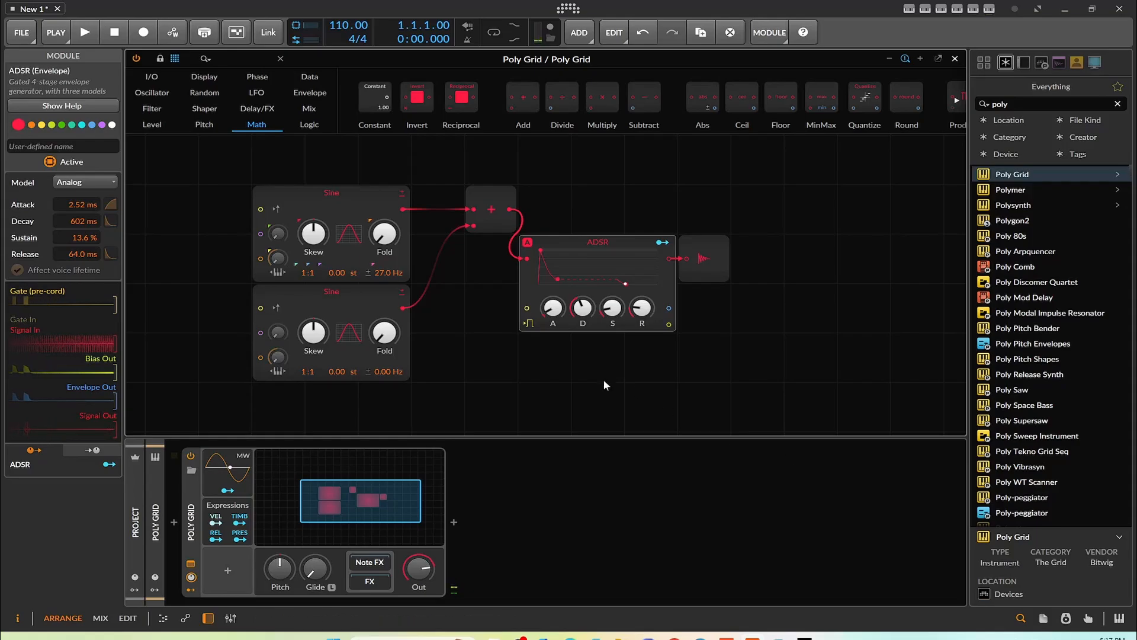
# - Check the DTMF frequency table again and try to set the lower Sine oscillator's detune to 1209 Hz
pyautogui.click(674, 638)
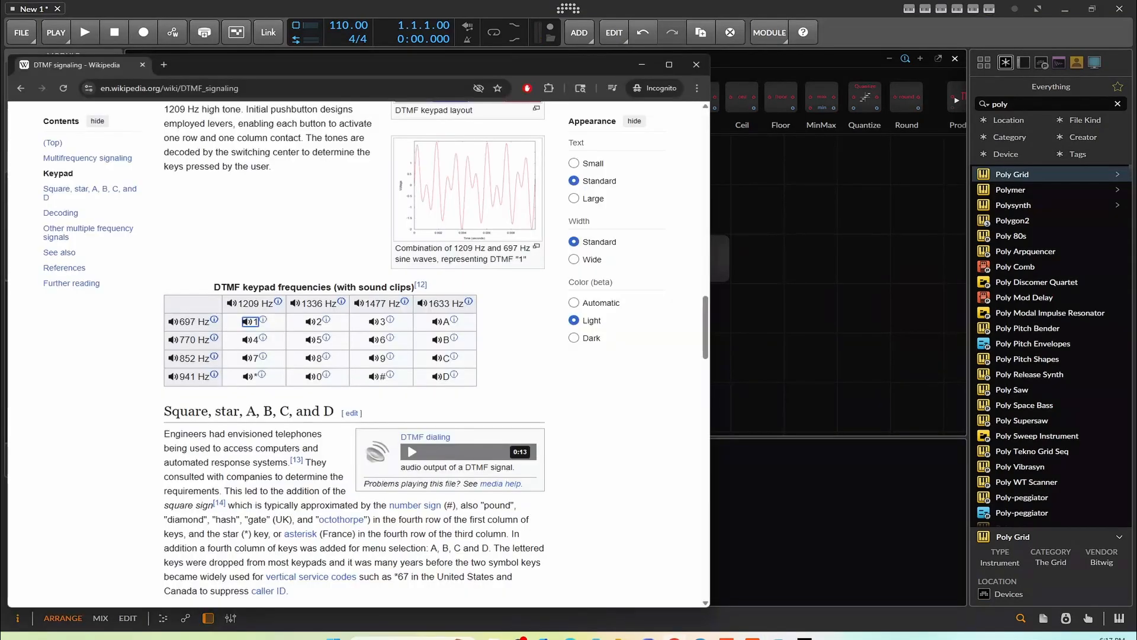
pyautogui.click(674, 639)
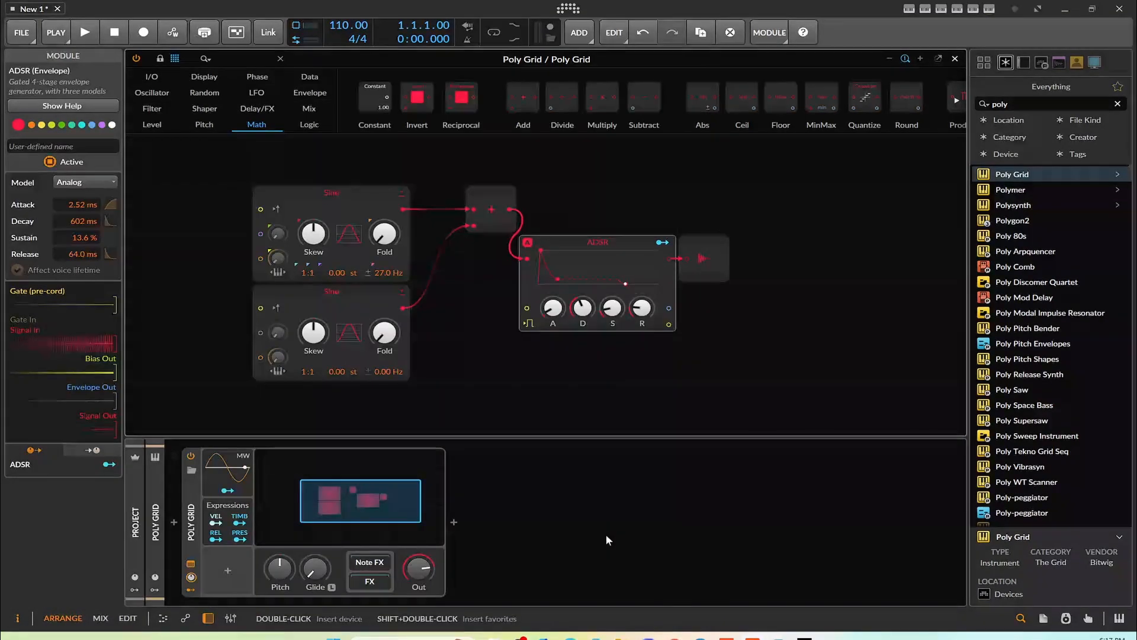
pyautogui.tripleClick(376, 372)
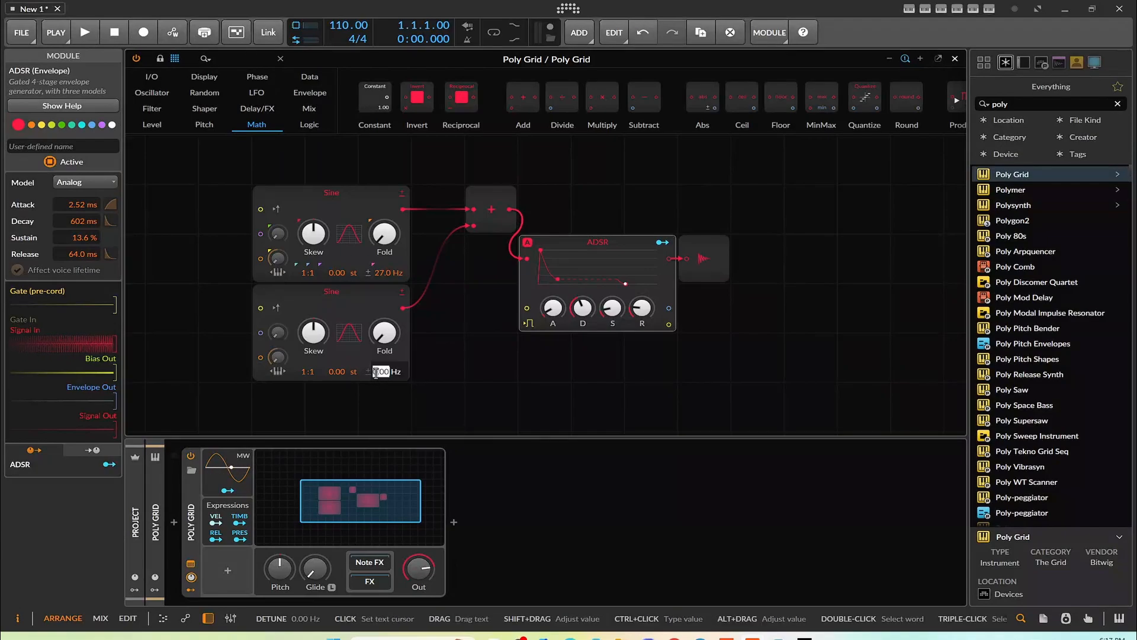
pyautogui.write('1209')
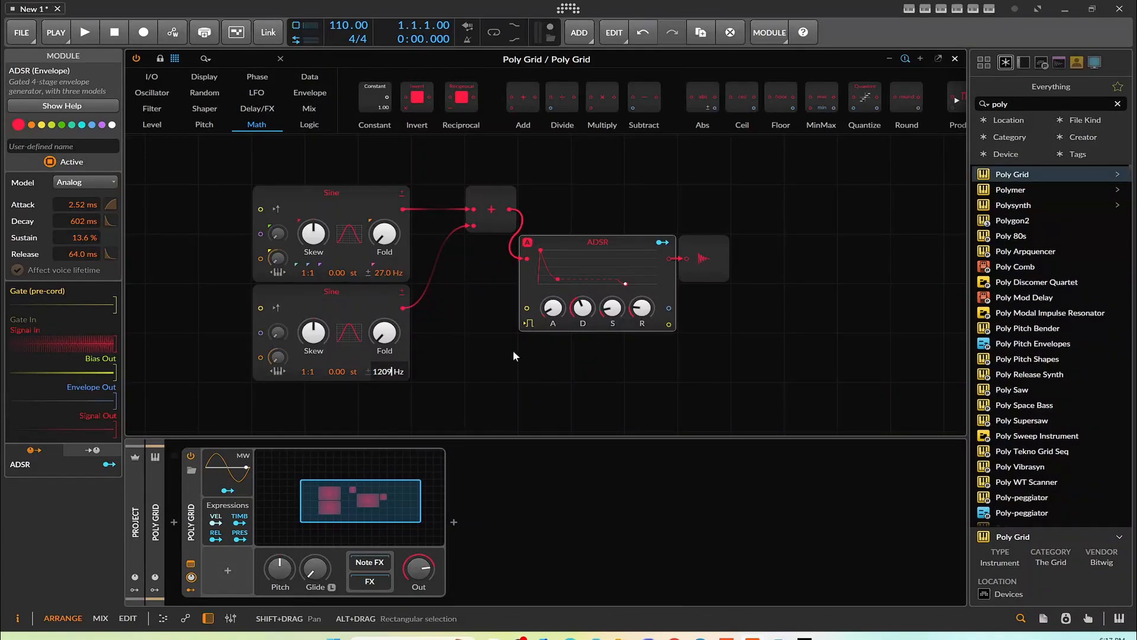
pyautogui.press('Return')
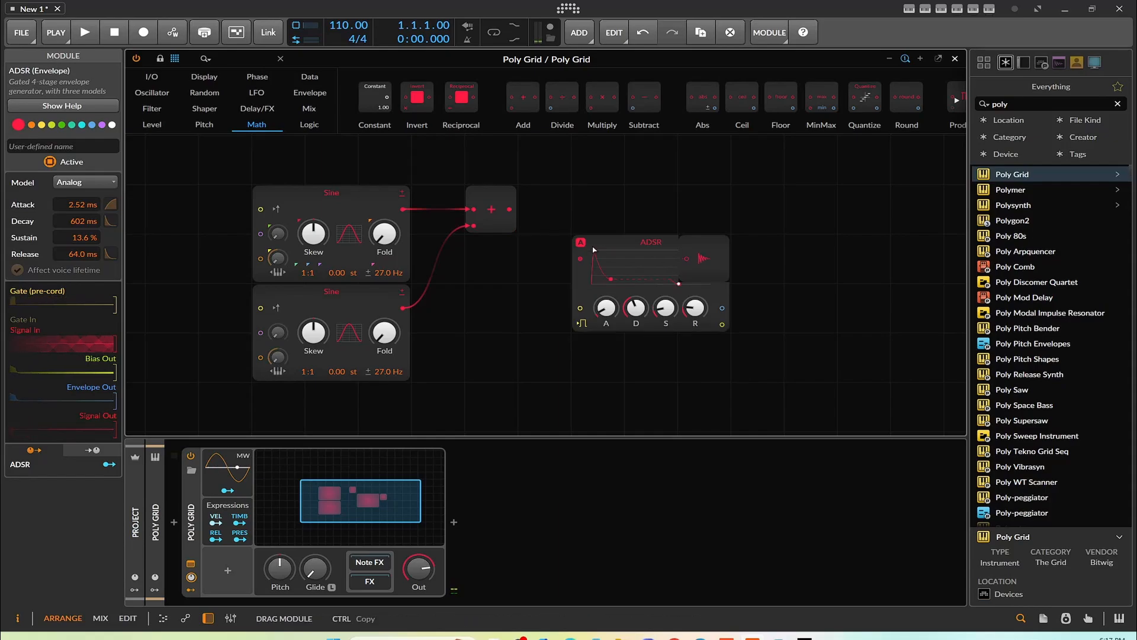
# - Move the ADSR module farther away from the Add module to make free space between them
pyautogui.moveTo(582, 267); pyautogui.dragTo(689, 268)
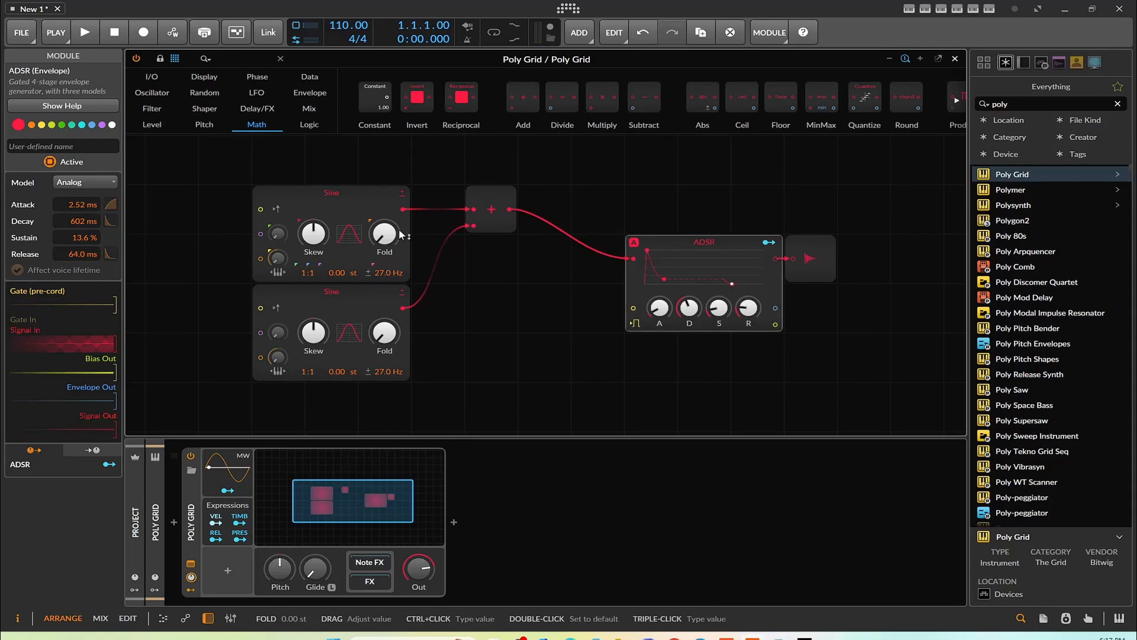
# - Disconnect the lower Sine oscillator from the Add module and reset the detune of both Sine oscillators to 0.00 Hz
pyautogui.click(474, 225)
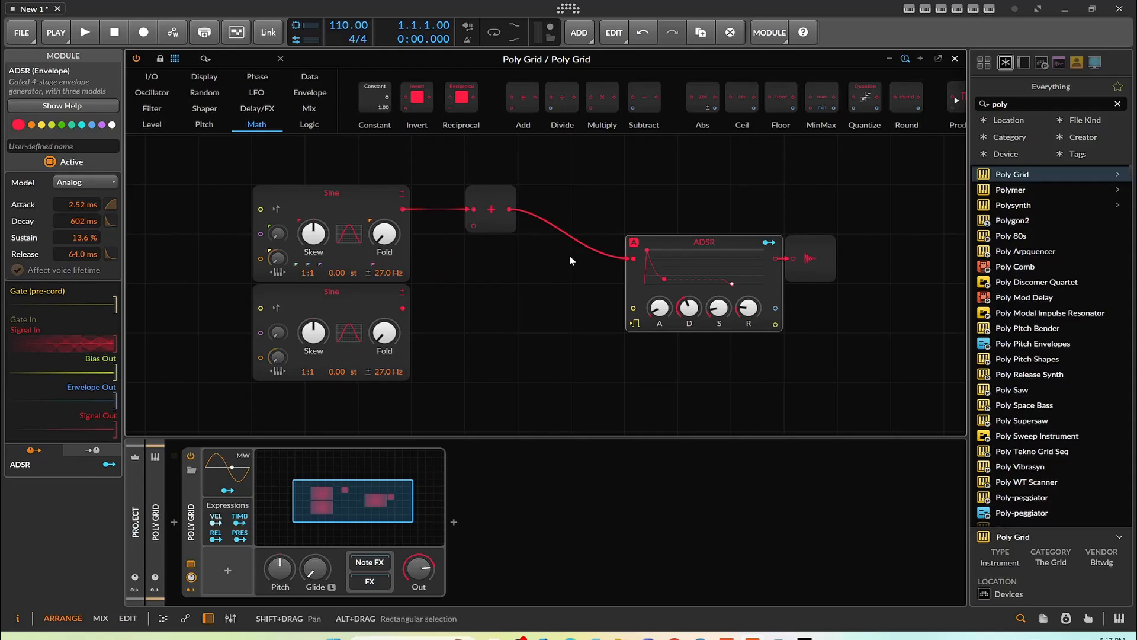
pyautogui.click(1033, 104)
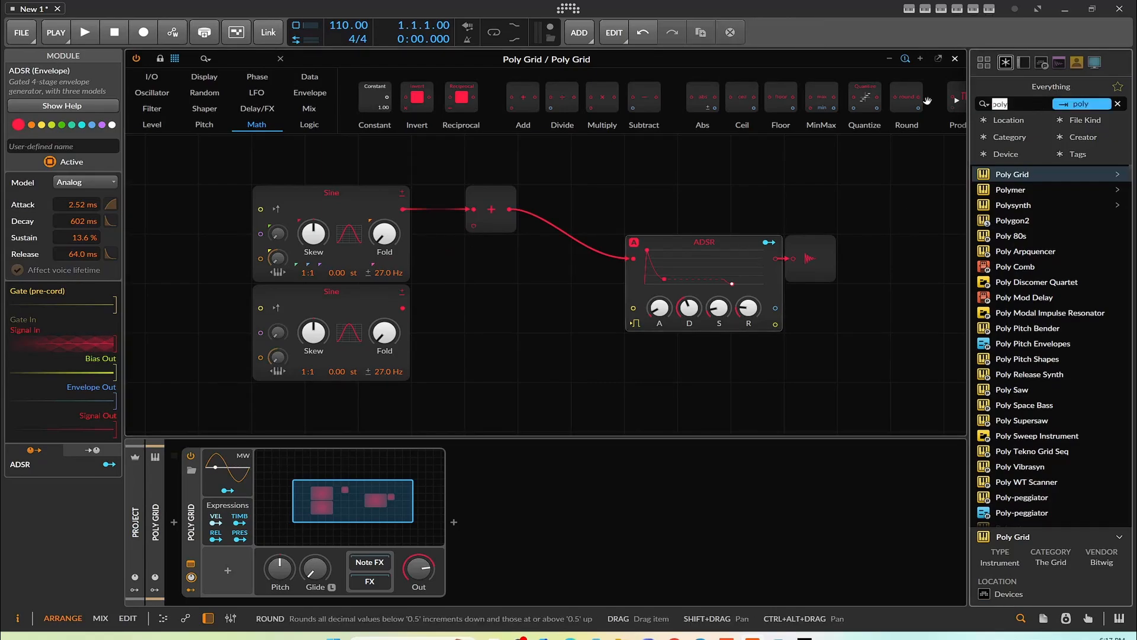
pyautogui.doubleClick(389, 275)
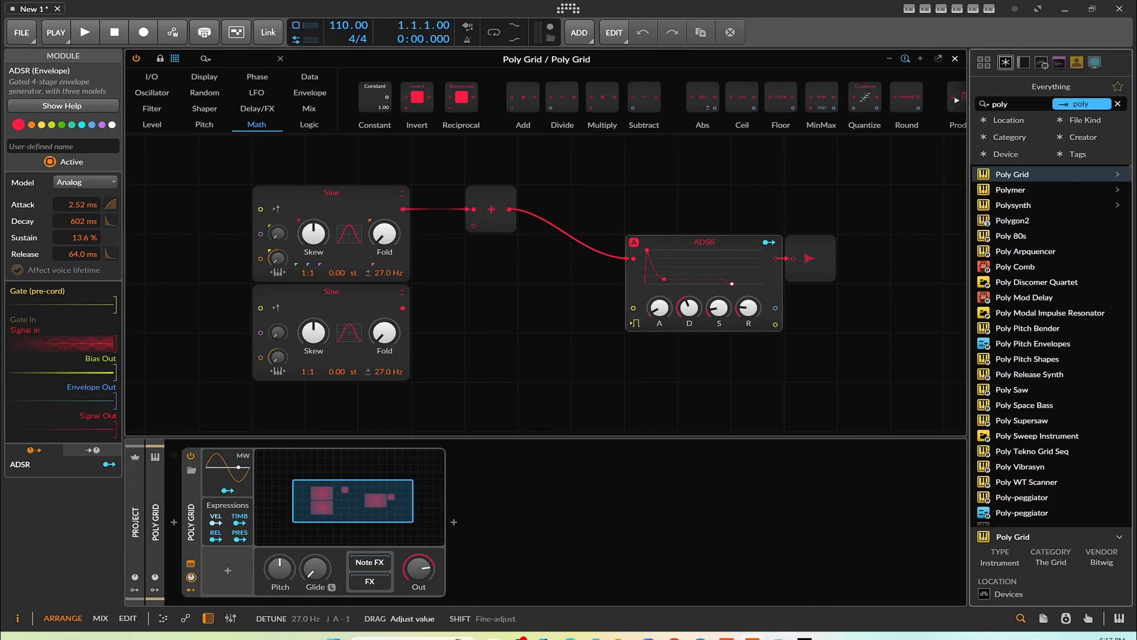
pyautogui.doubleClick(385, 363)
# - Search the device browser for "SPE" and add the Spectrum analyzer after the Poly Grid
pyautogui.write('SPE')
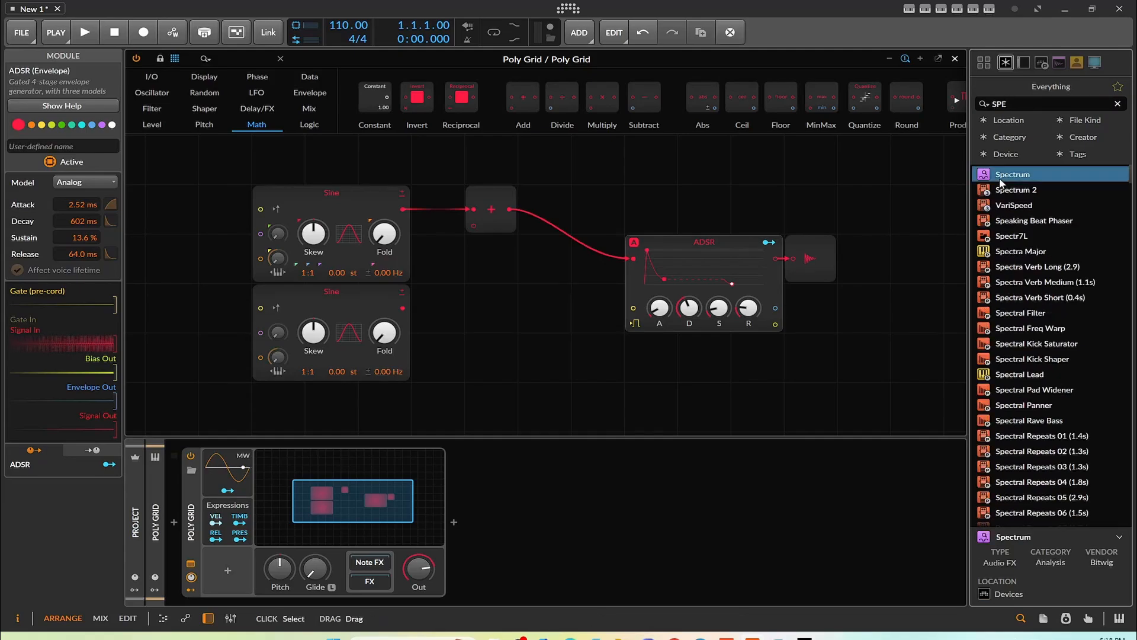
pyautogui.press('Return')
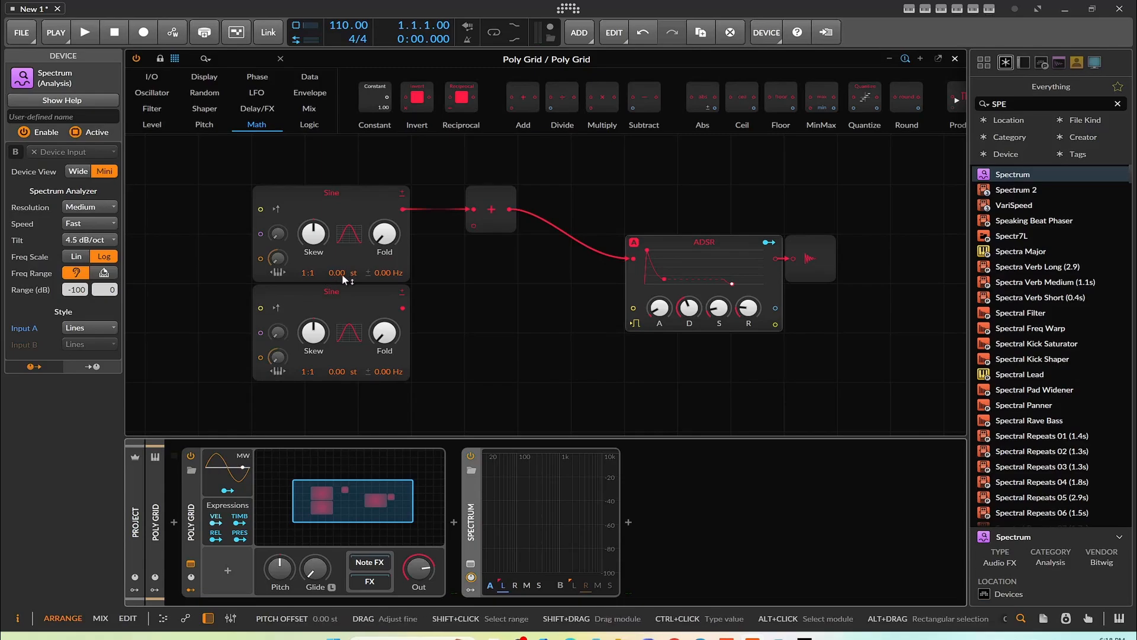
pyautogui.moveTo(378, 276); pyautogui.dragTo(378, 251)
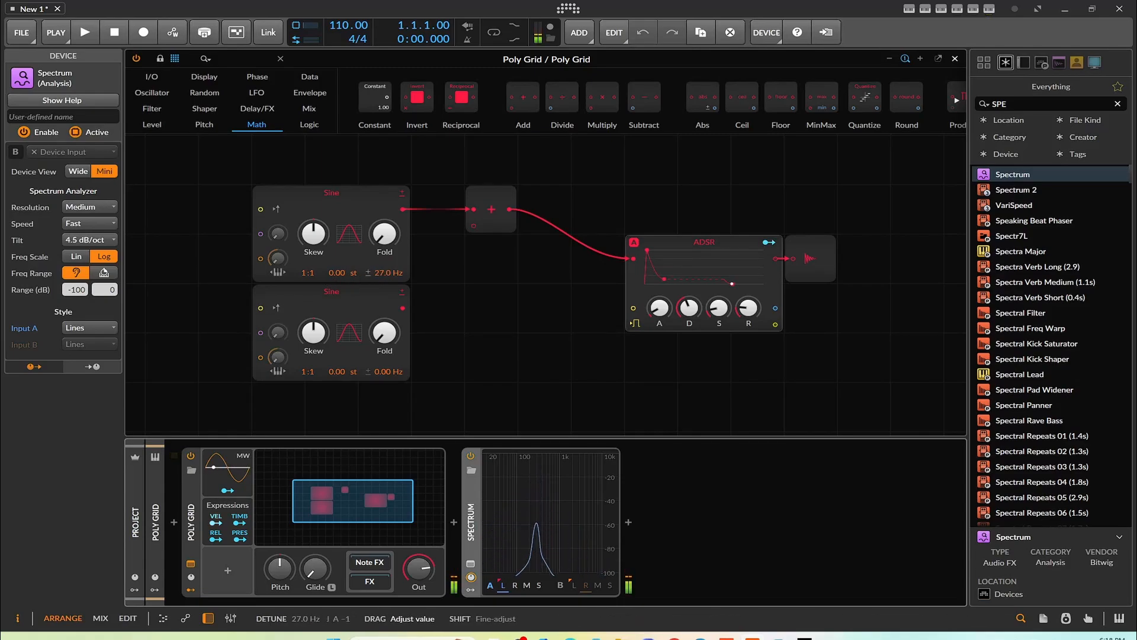
pyautogui.moveTo(376, 272); pyautogui.dragTo(376, 317)
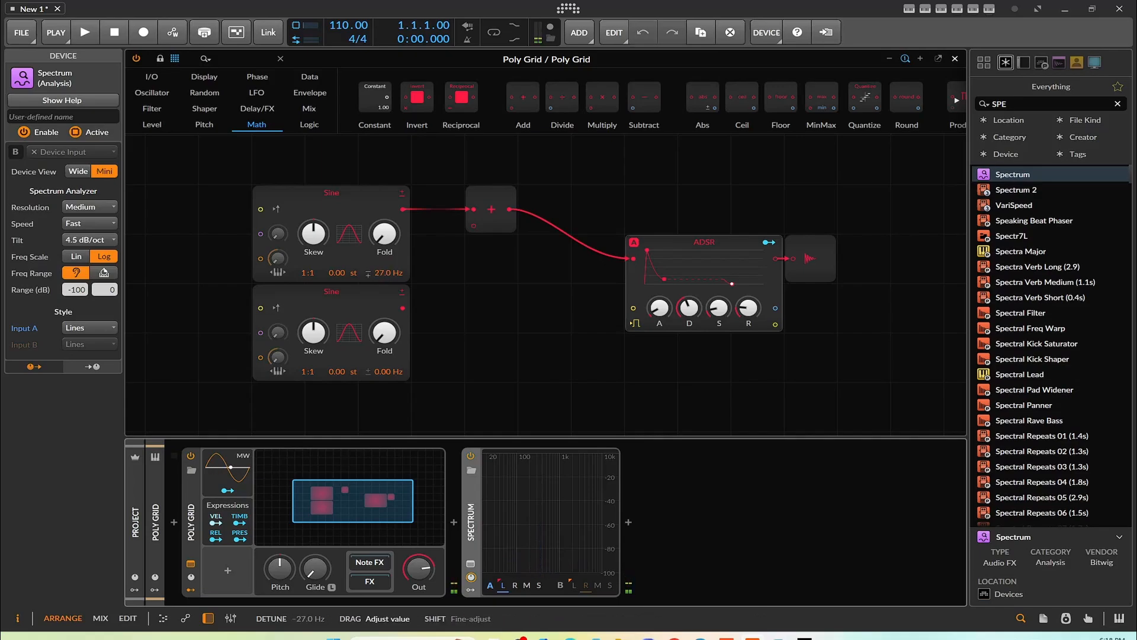
pyautogui.doubleClick(376, 272)
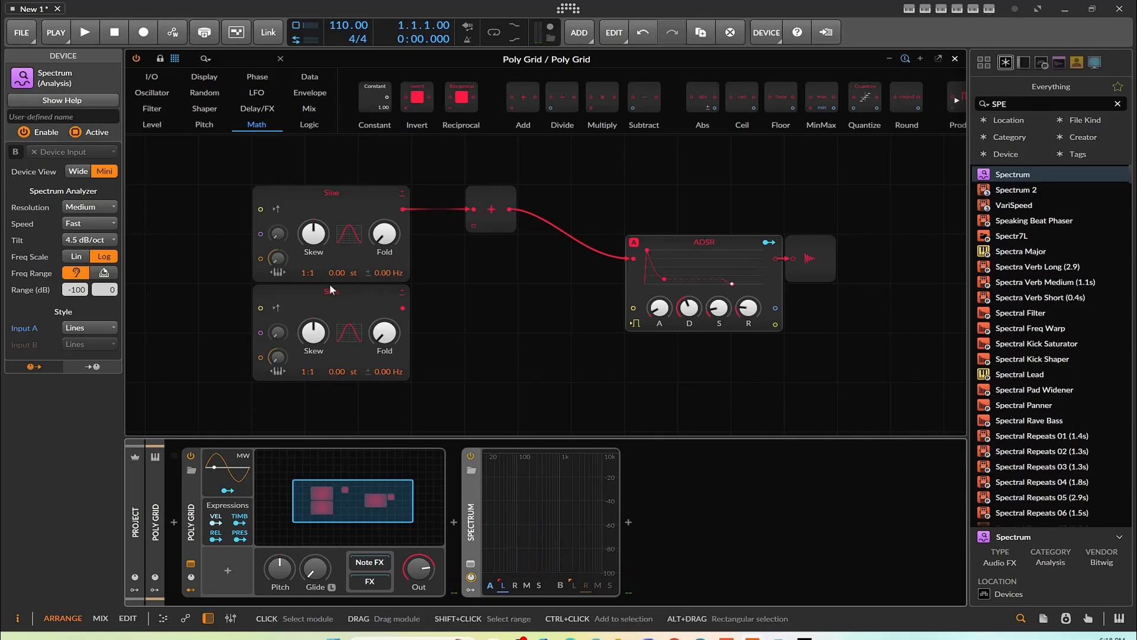
# - Set the upper Sine oscillator's pitch offset to 5.00 st and check its peak in the Spectrum analyzer
pyautogui.moveTo(335, 272)
pyautogui.mouseDown()
pyautogui.moveTo(336, 261)
pyautogui.moveTo(333, 275)
pyautogui.mouseUp()
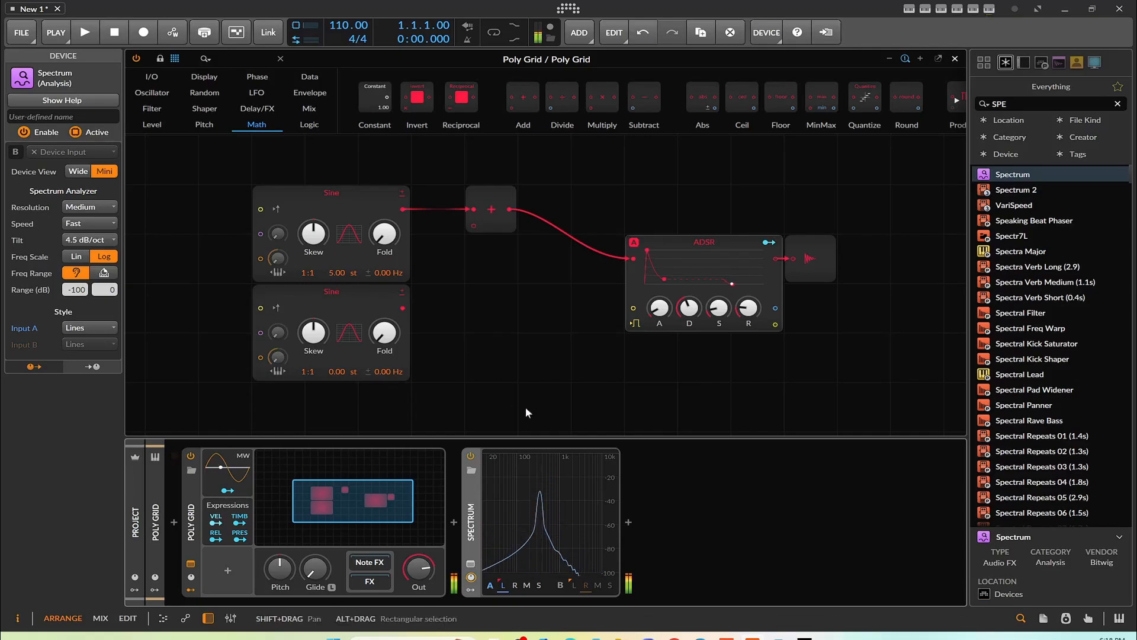
pyautogui.moveTo(543, 473)
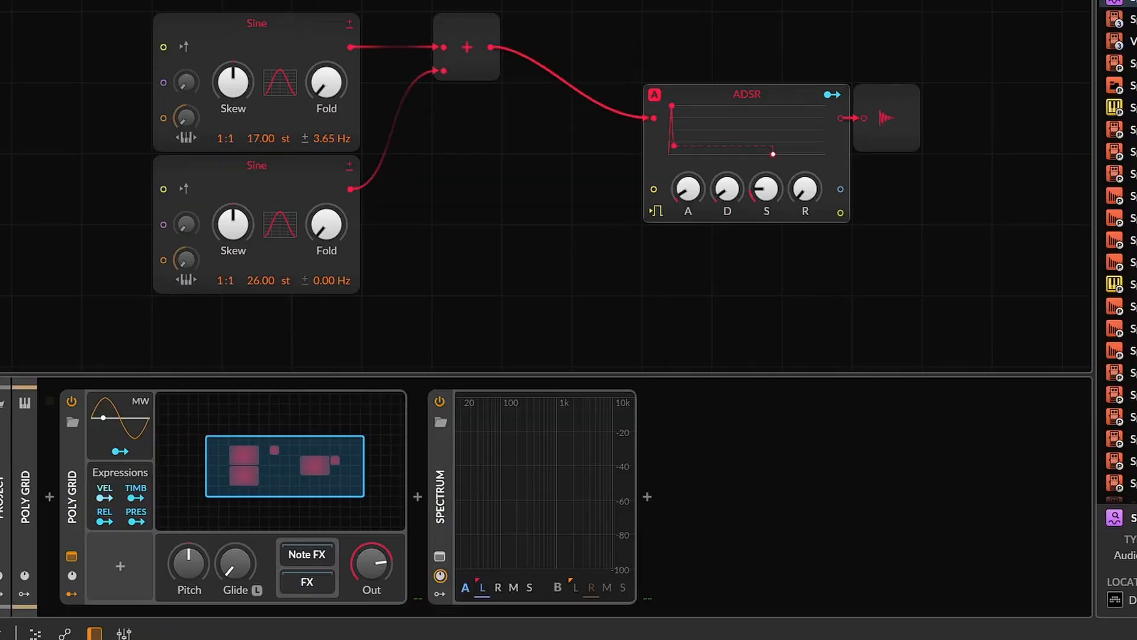
# - Switch to the Wikipedia DTMF page in the browser, play the sound clip for key 1, and return to Bitwig
pyautogui.hotkey('alt', 'Tab')
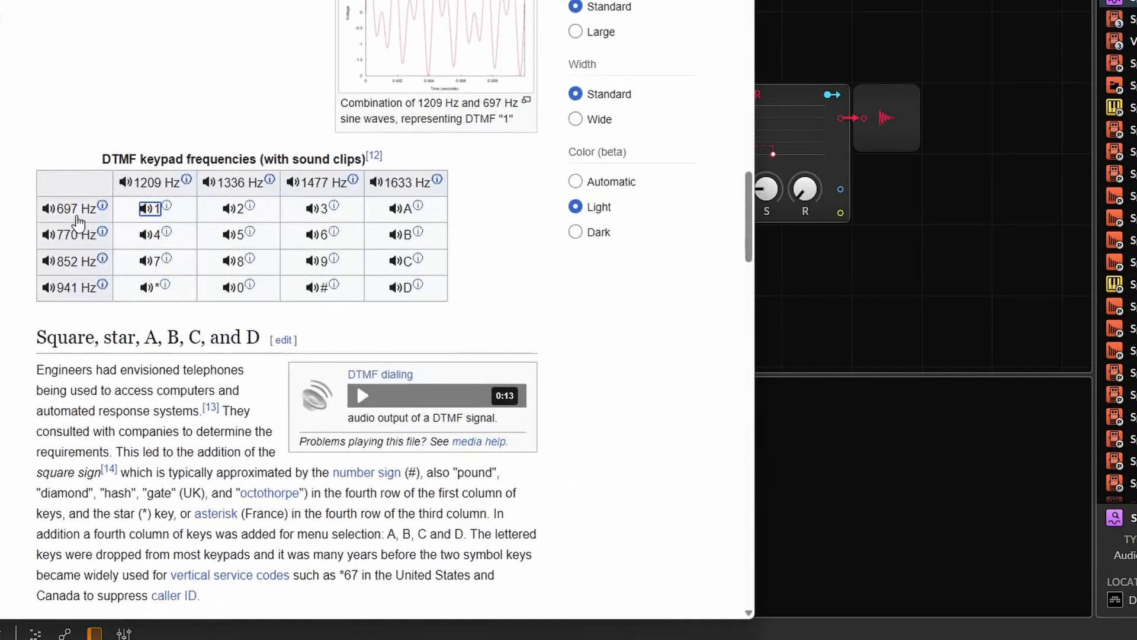
pyautogui.click(147, 212)
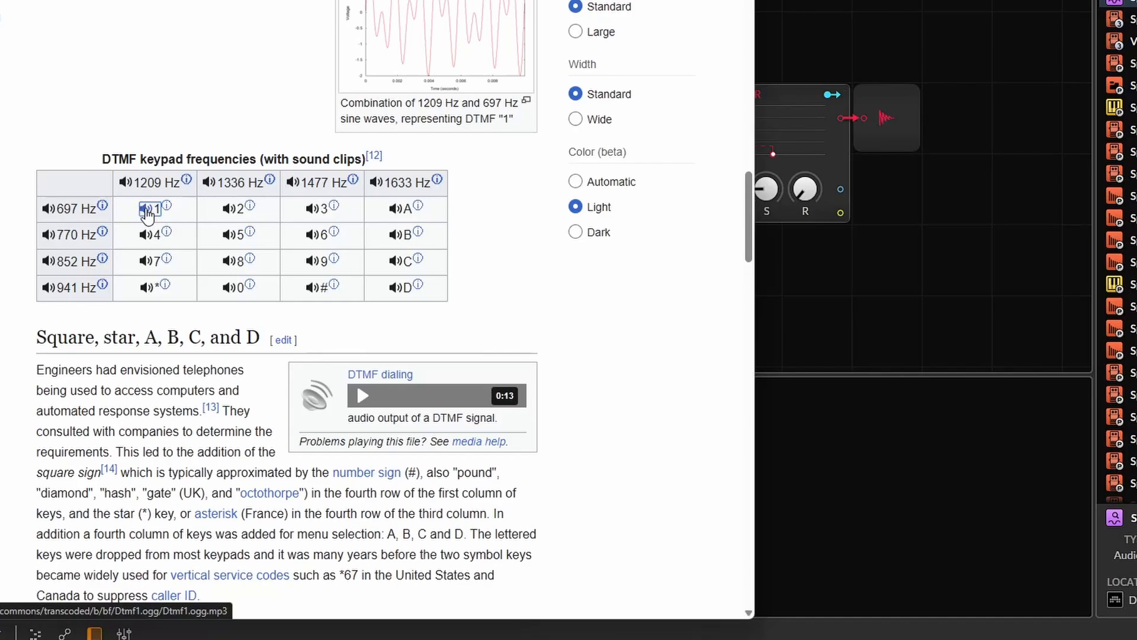
pyautogui.hotkey('alt', 'Tab')
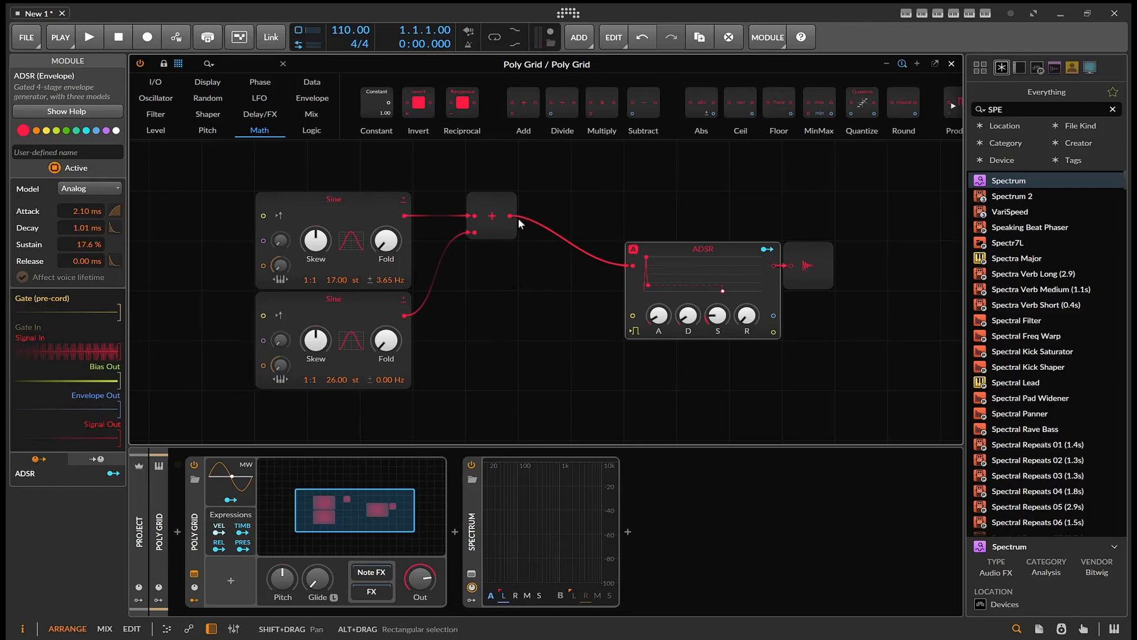
# - Look through the available Grid modules in the Logic and Mix categories
pyautogui.click(311, 126)
pyautogui.scroll(-5, 587, 125)
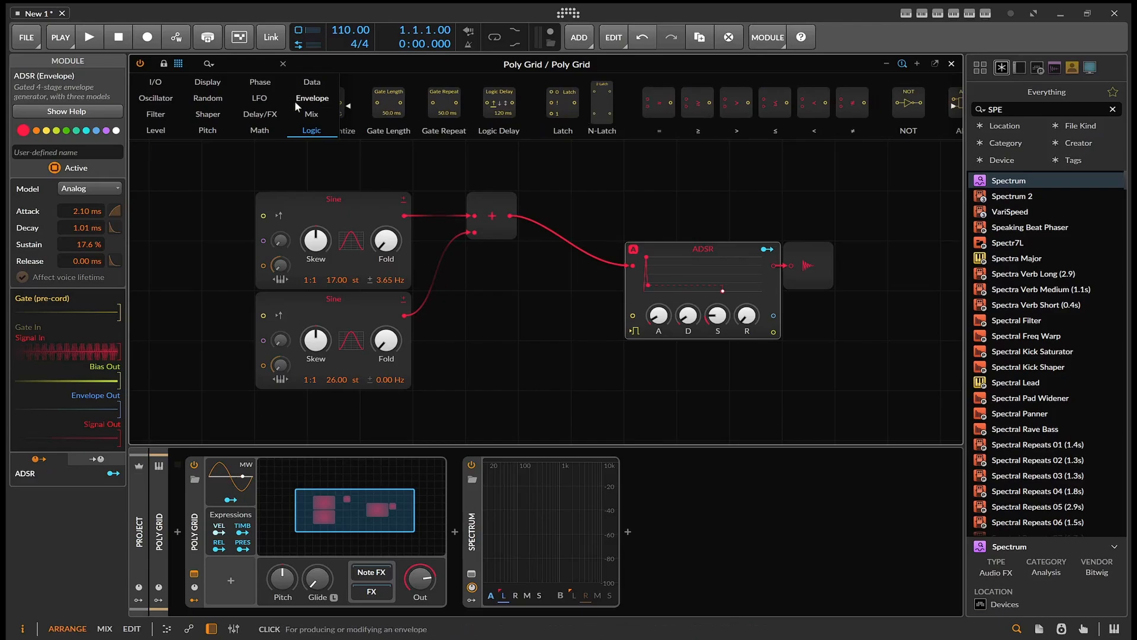
pyautogui.scroll(3, 444, 120)
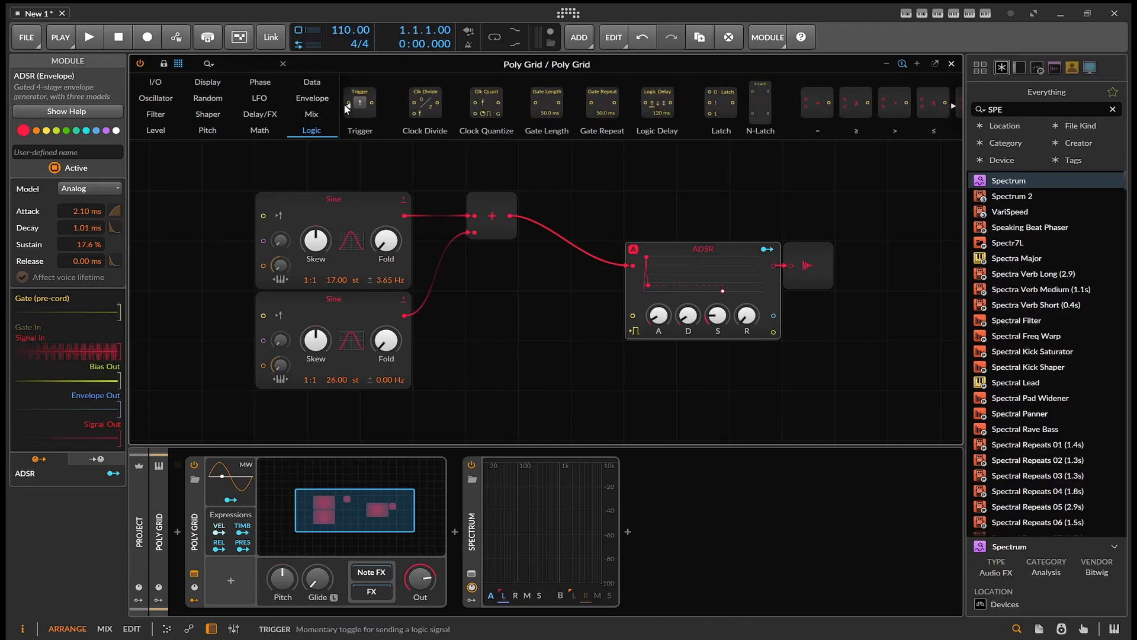
pyautogui.click(312, 115)
pyautogui.scroll(-2, 593, 135)
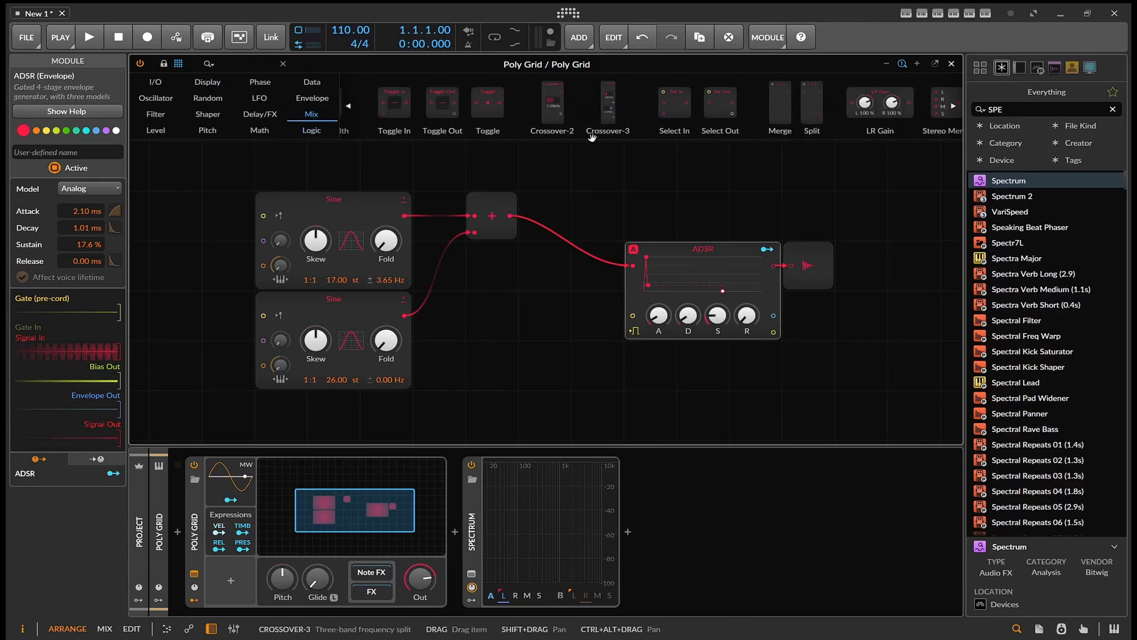
pyautogui.scroll(-2, 635, 117)
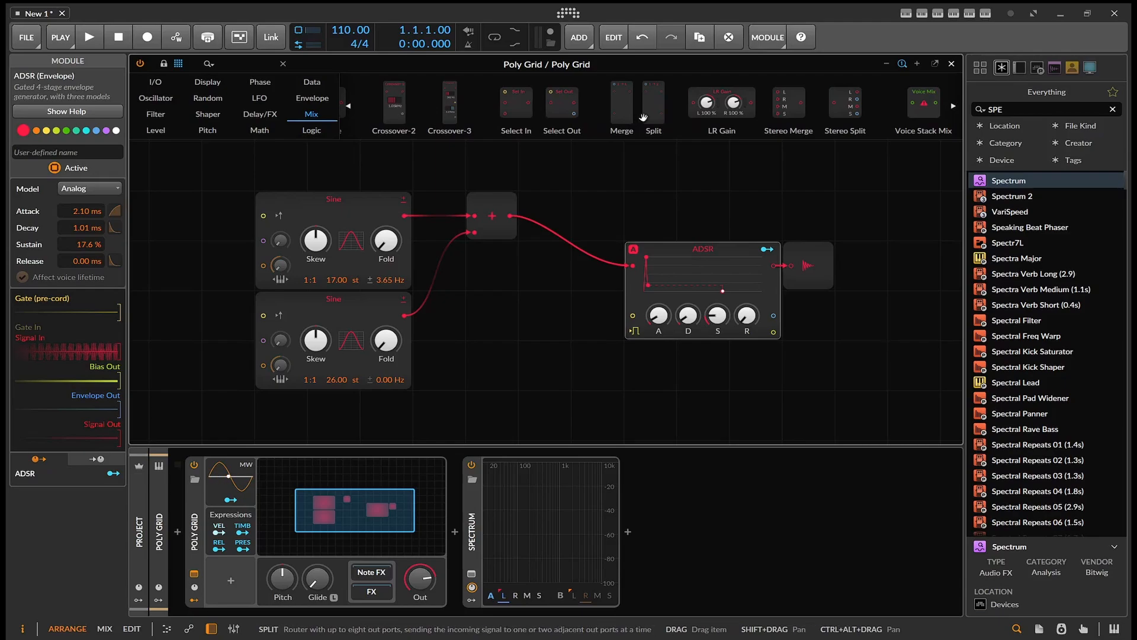
pyautogui.scroll(-1, 628, 109)
pyautogui.scroll(3, 627, 108)
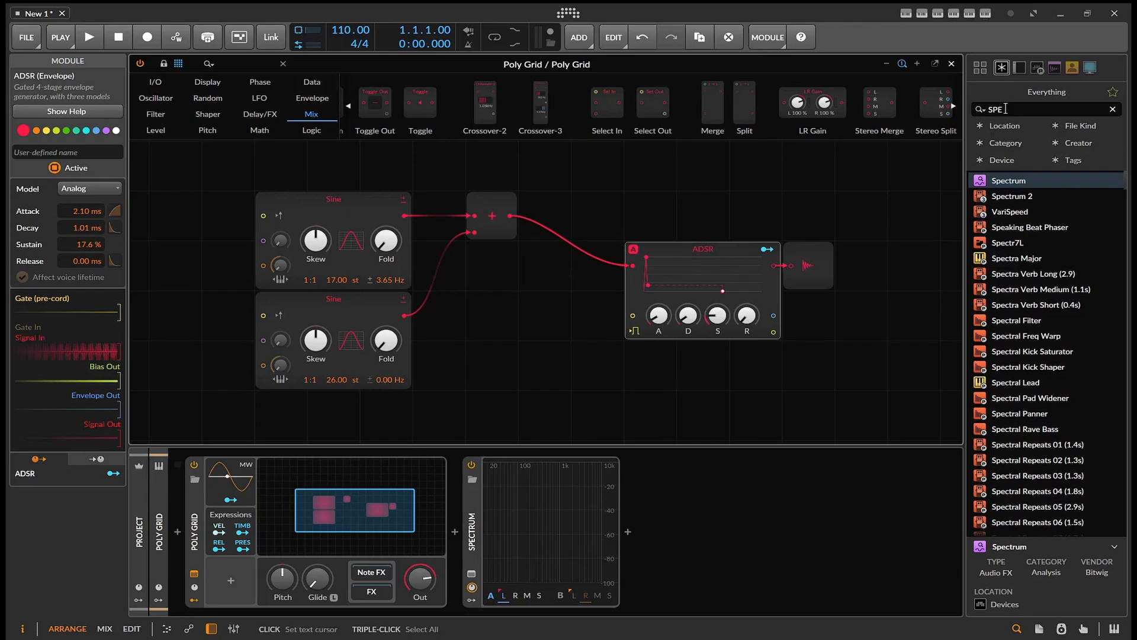
# - Search the device browser for "SAT", add the Saturator after the Spectrum analyzer, and set its Drive to +4.5 dB
pyautogui.moveTo(1008, 110); pyautogui.dragTo(962, 116)
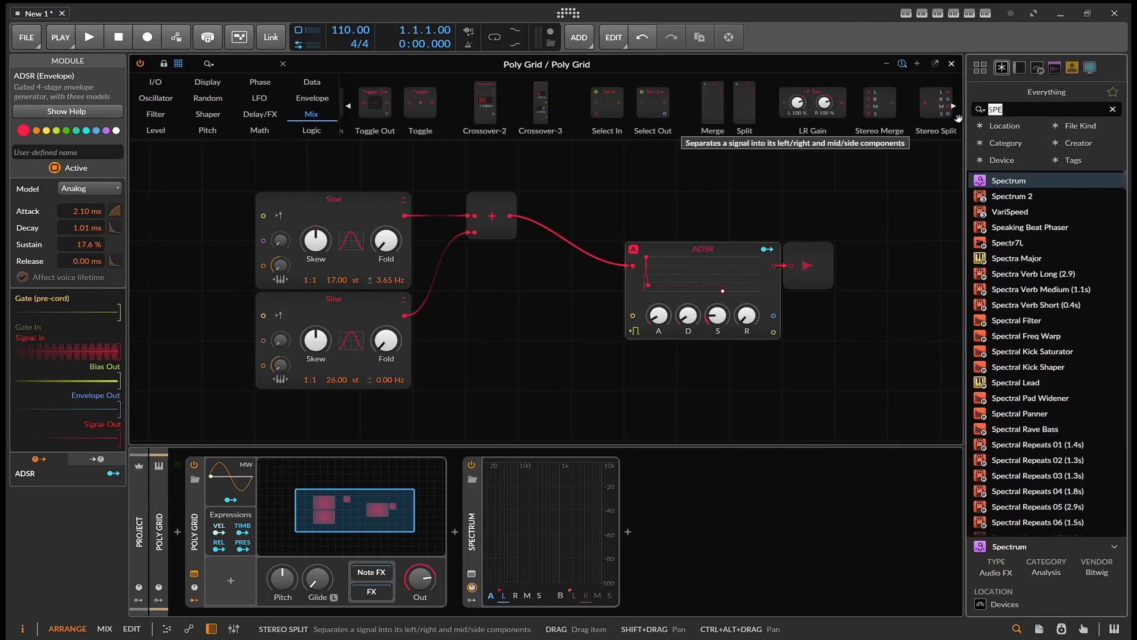
pyautogui.press('BackSpace')
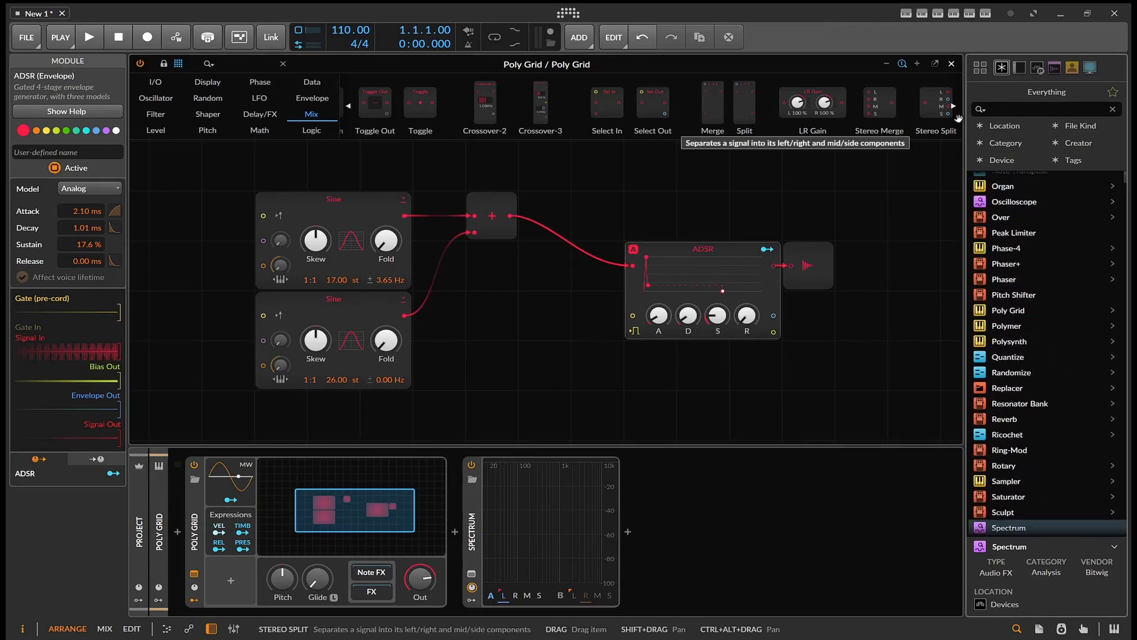
pyautogui.write('SAT')
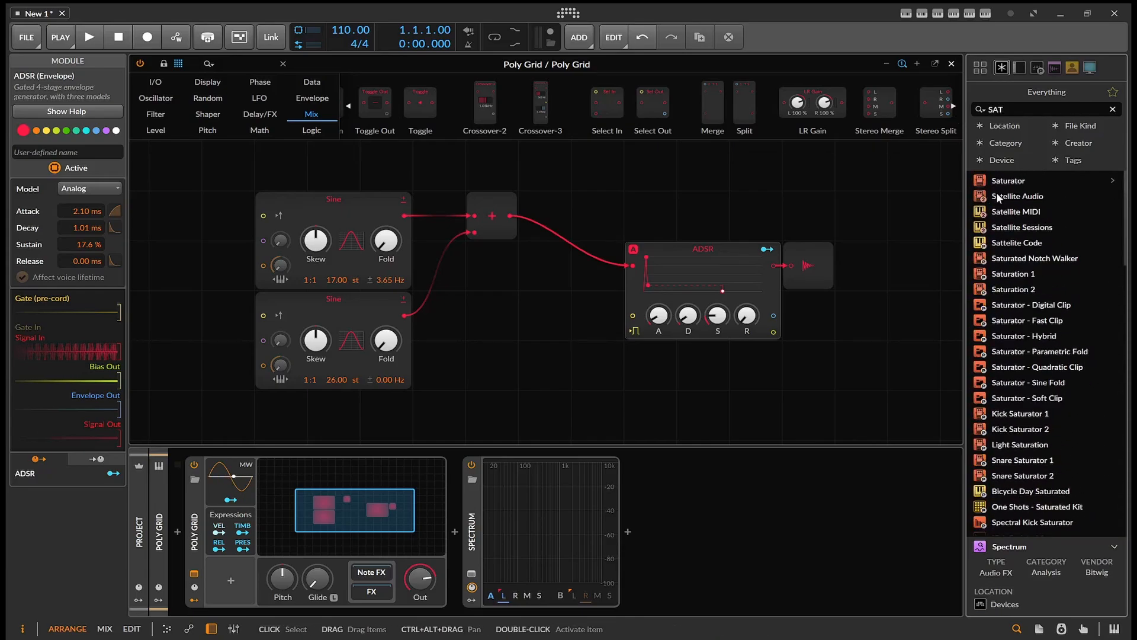
pyautogui.moveTo(1000, 182); pyautogui.dragTo(724, 505)
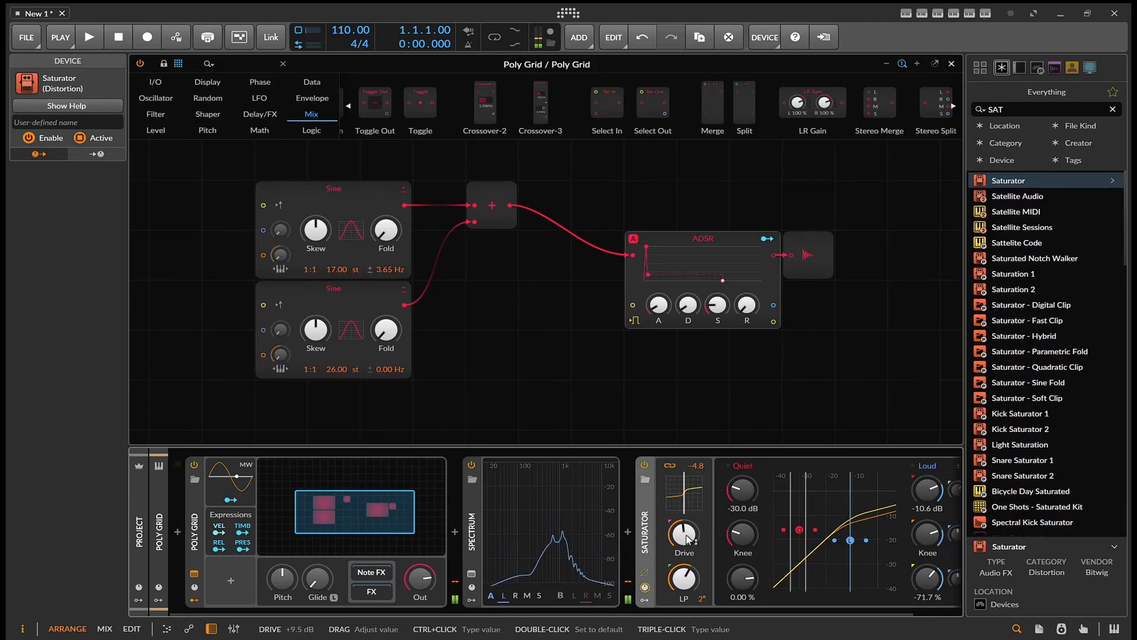
pyautogui.moveTo(688, 538)
pyautogui.mouseDown()
pyautogui.moveTo(687, 560)
pyautogui.moveTo(687, 546)
pyautogui.mouseUp()
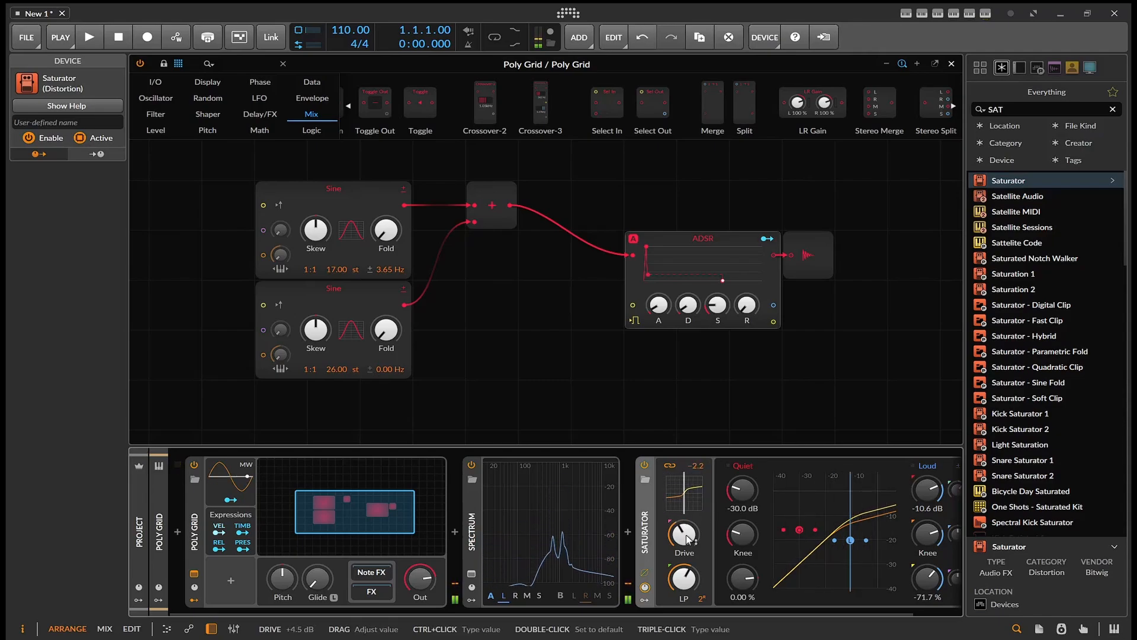